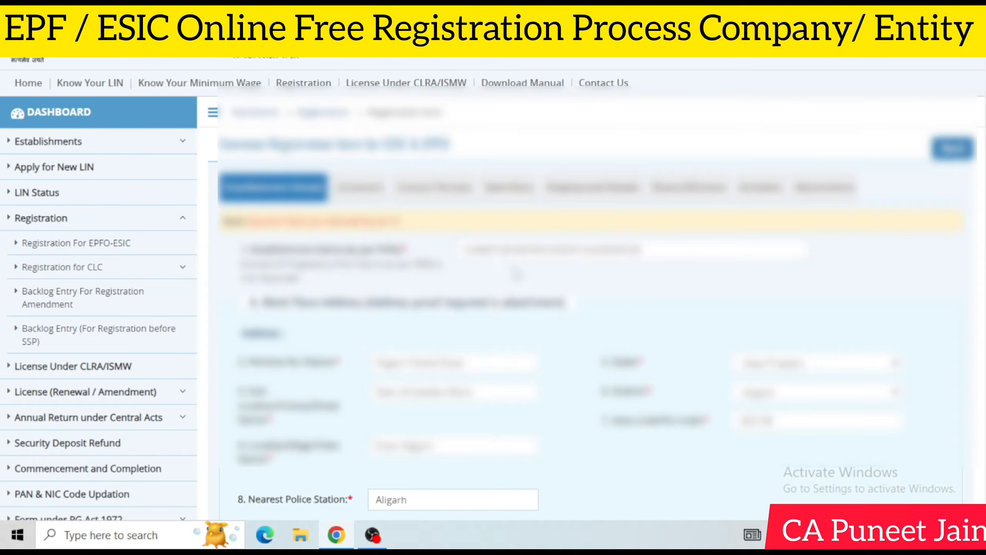
# Review the establishment details, including the establishment category and ownership type options, through to the ownership details section.
pyautogui.scroll(-2, 493, 288)
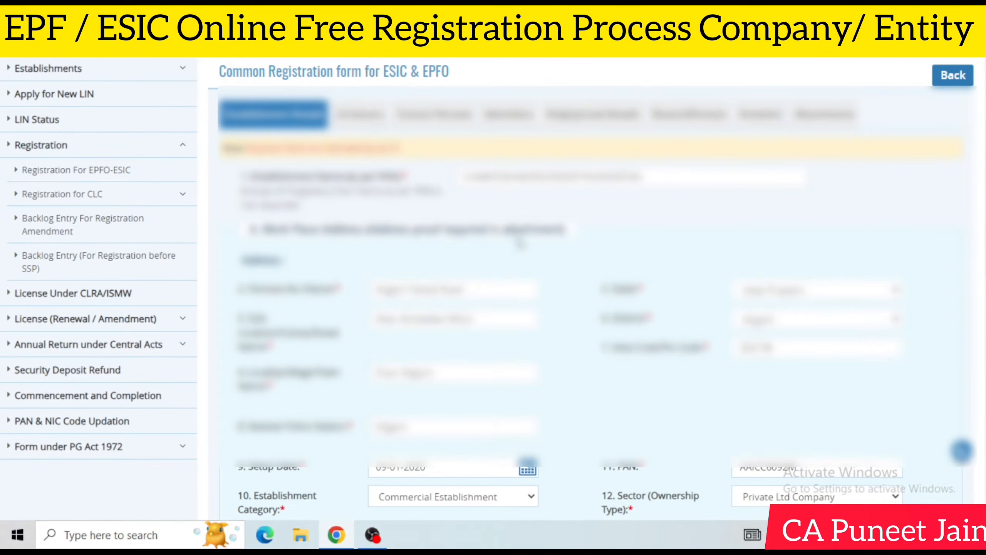
pyautogui.scroll(-2, 493, 288)
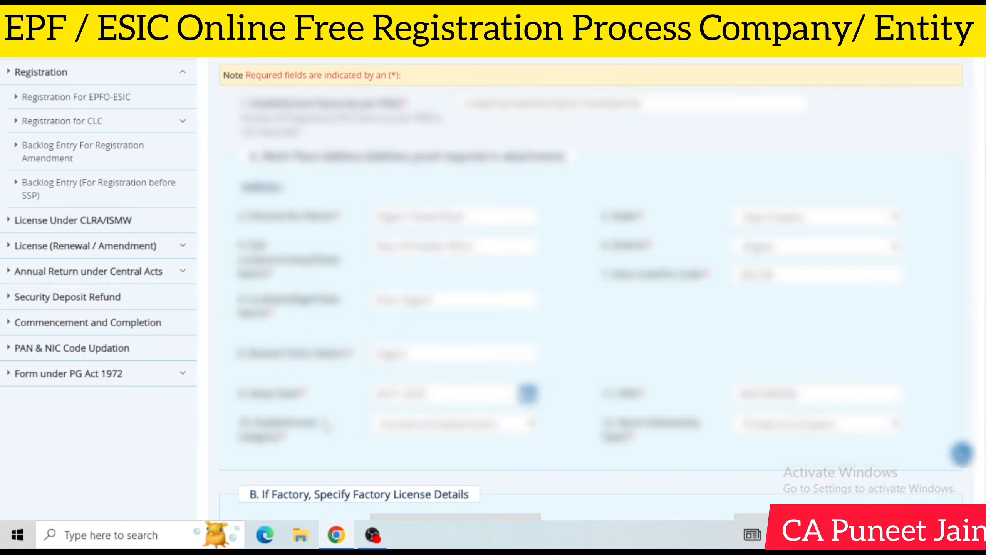
pyautogui.click(529, 430)
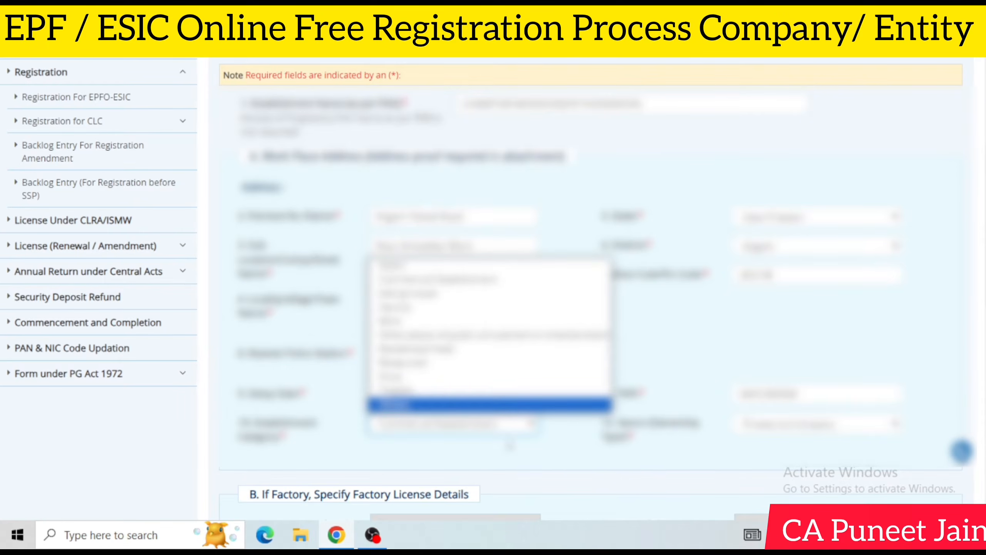
pyautogui.click(507, 441)
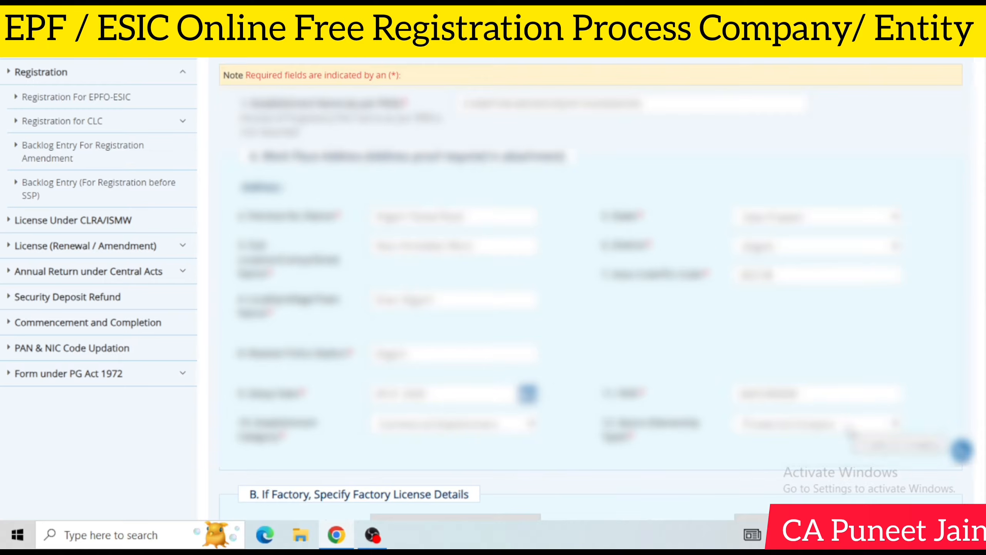
pyautogui.click(851, 431)
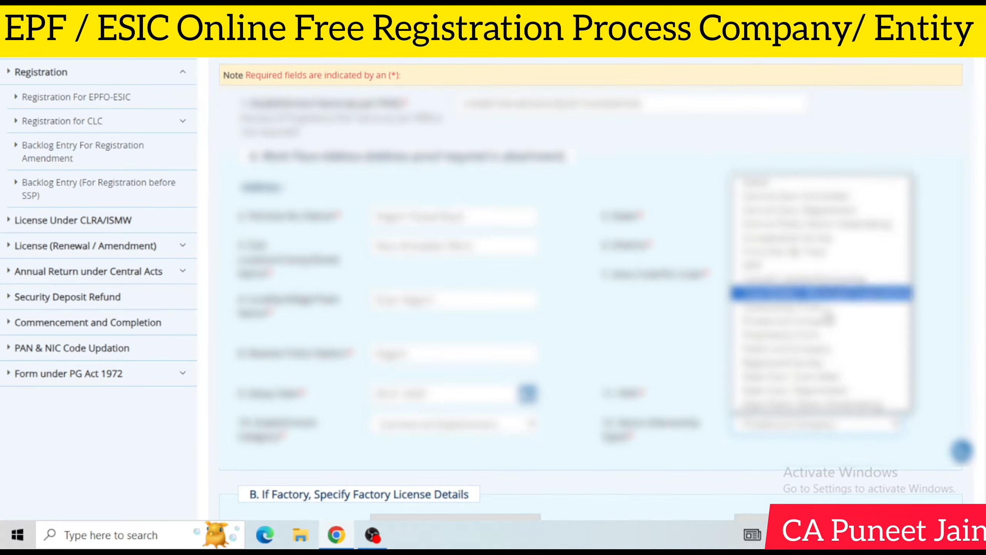
pyautogui.click(745, 467)
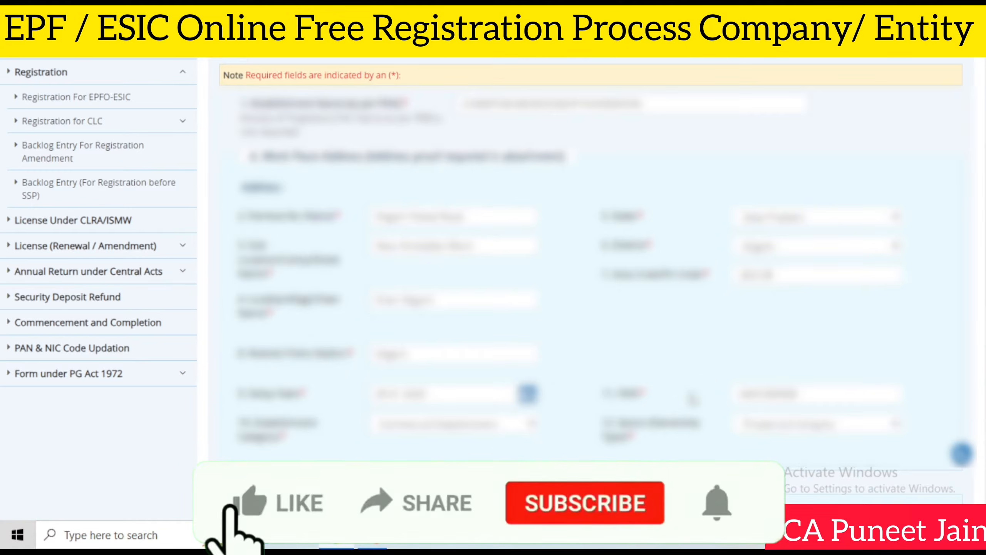
pyautogui.scroll(-10, 693, 399)
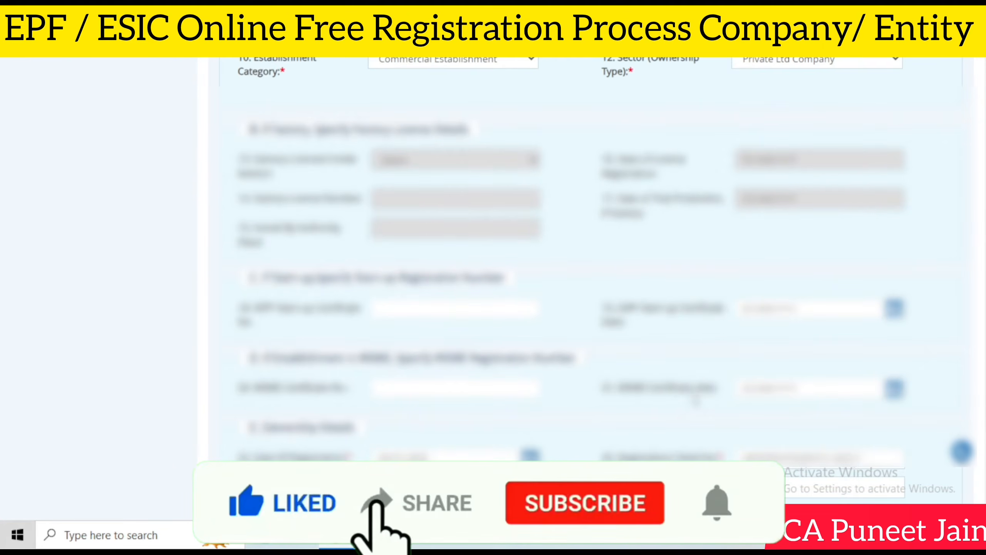
pyautogui.scroll(-1, 635, 313)
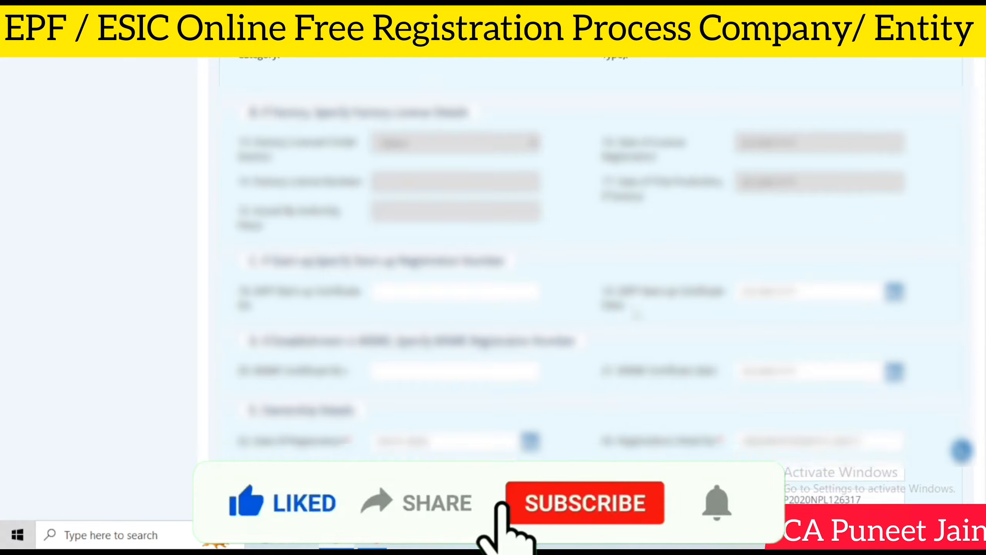
pyautogui.scroll(-2, 635, 313)
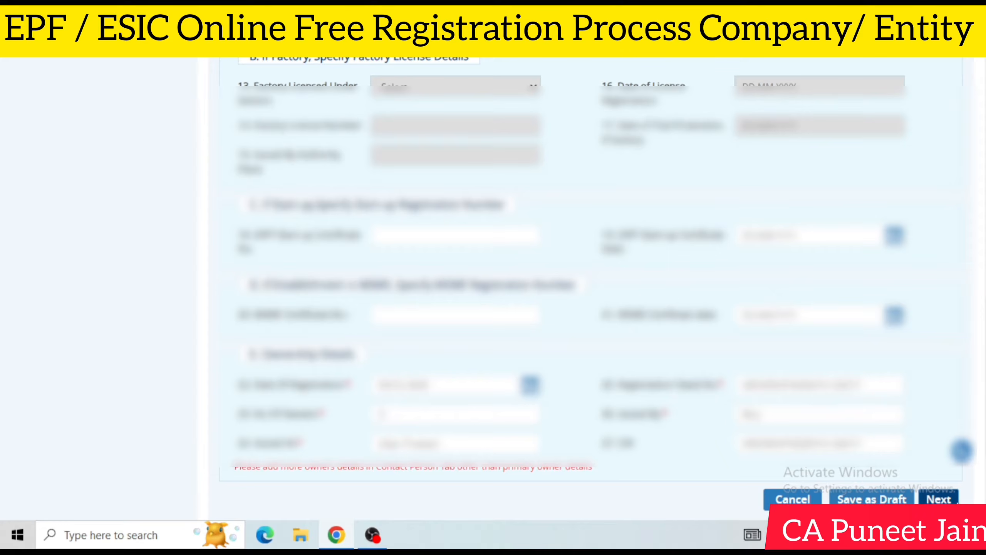
# Submit the establishment details and proceed through the eContacts section to the contact persons.
pyautogui.click(955, 502)
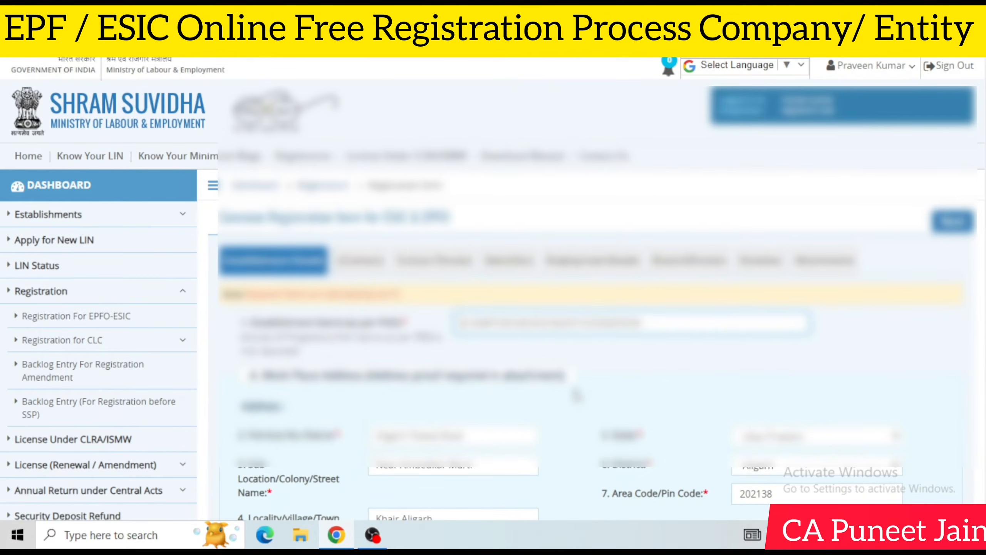
pyautogui.scroll(-15, 577, 396)
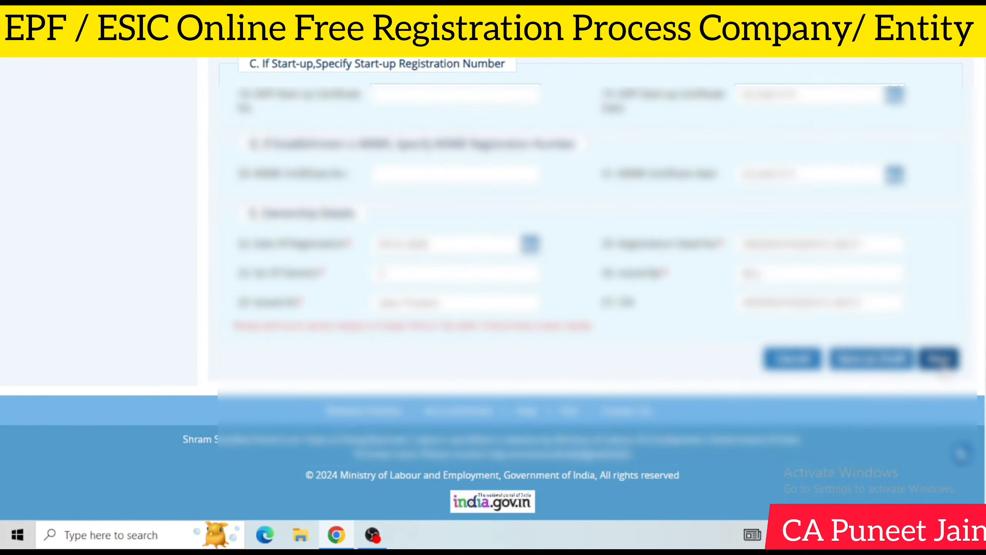
pyautogui.click(943, 366)
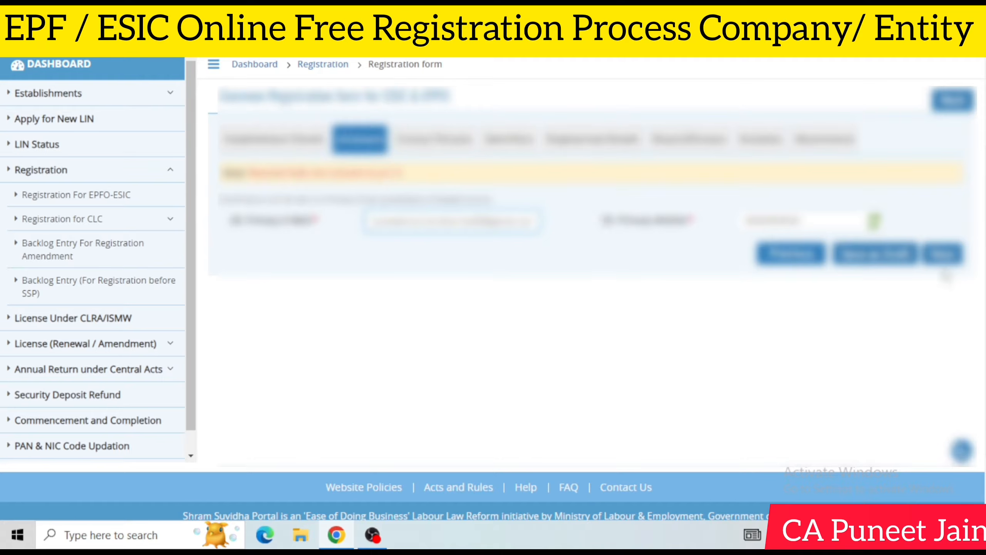
pyautogui.click(943, 255)
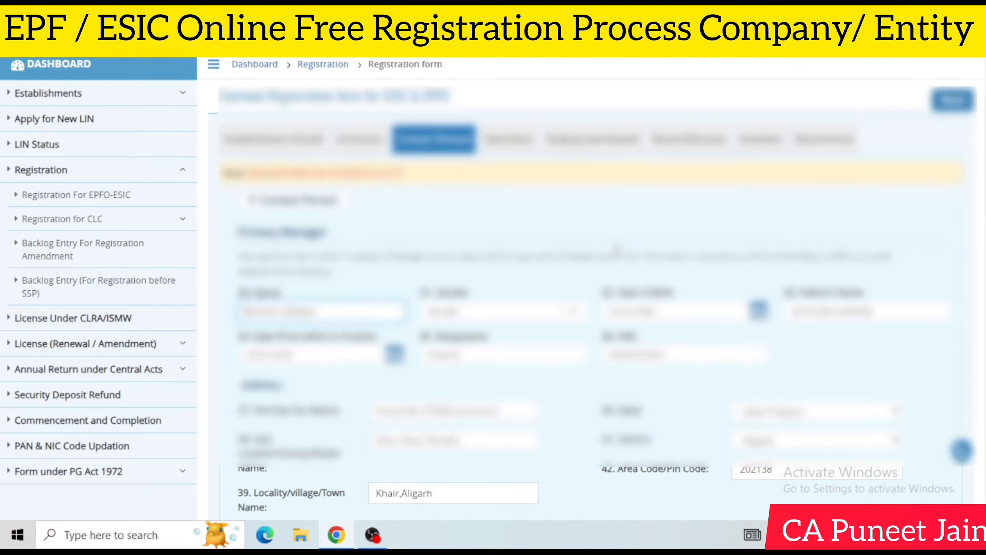
# Check the primary manager, primary owner and added contact persons, and continue to the identifiers section.
pyautogui.scroll(-4, 616, 249)
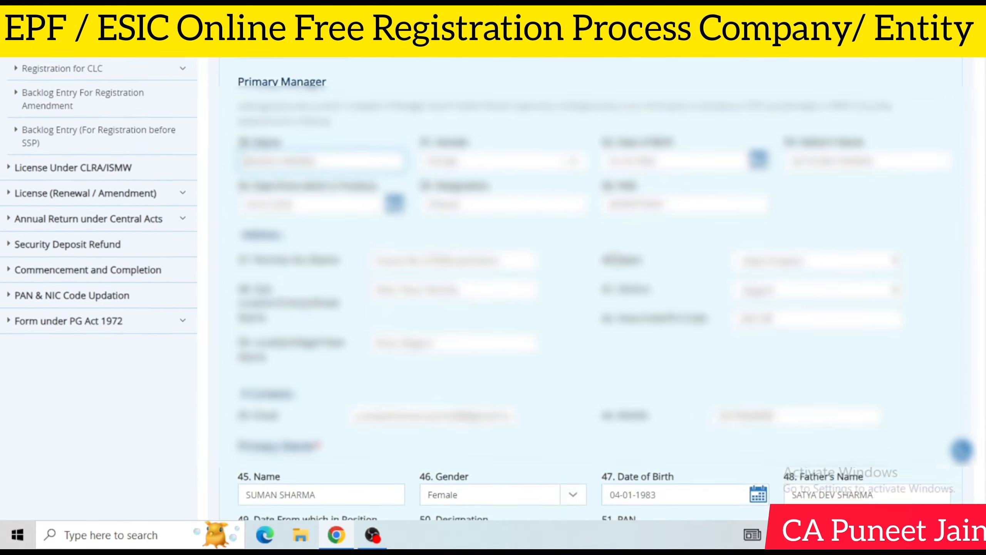
pyautogui.scroll(-3, 618, 258)
pyautogui.scroll(-2, 559, 274)
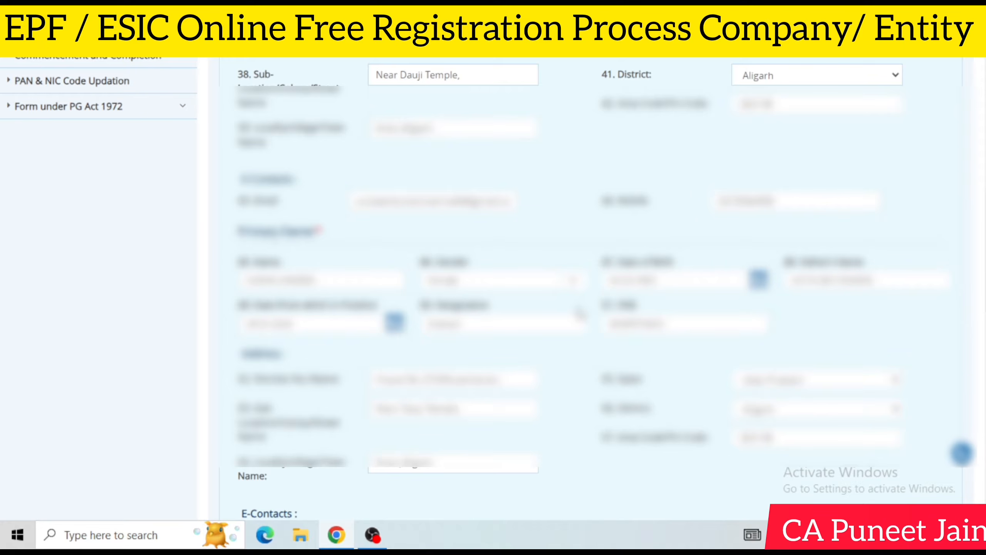
pyautogui.scroll(-15, 600, 281)
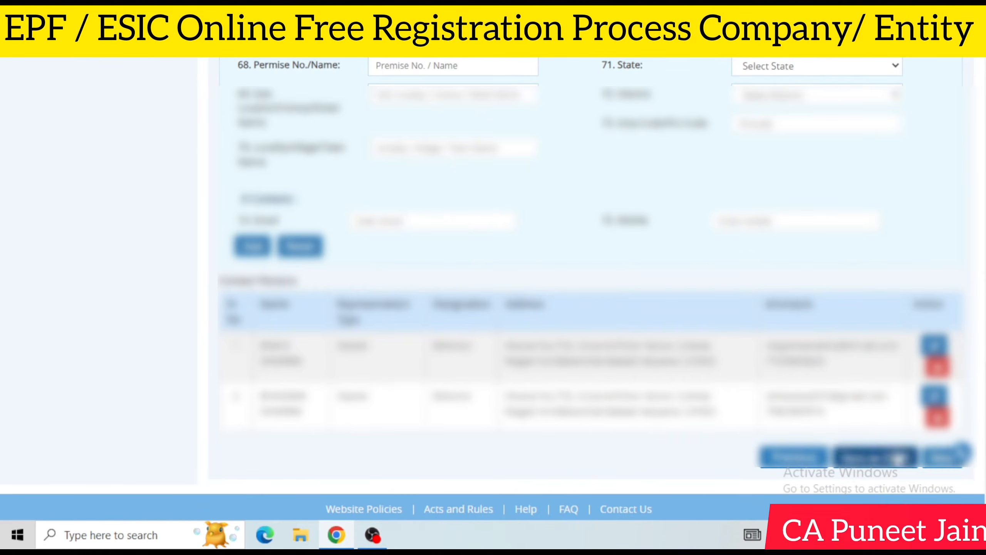
pyautogui.click(942, 459)
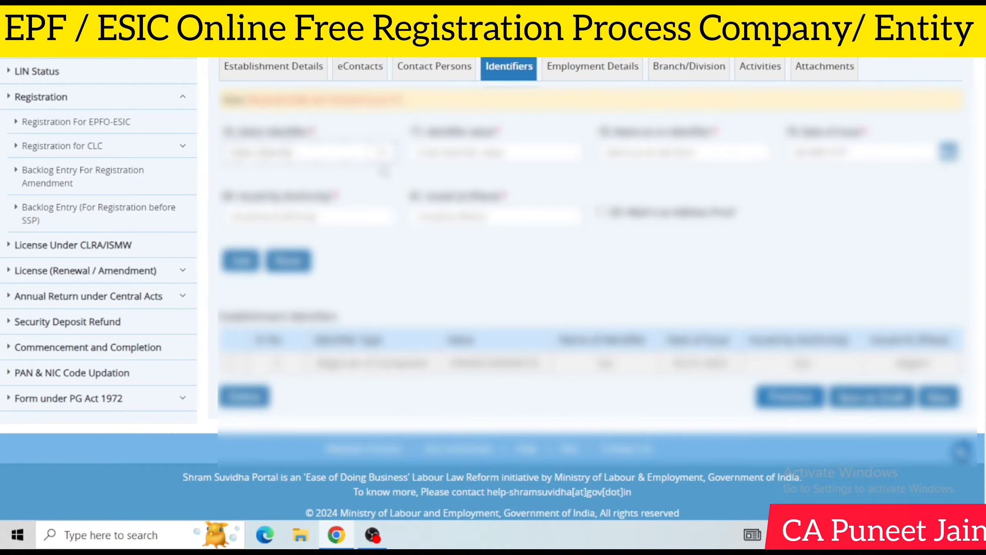
pyautogui.click(383, 152)
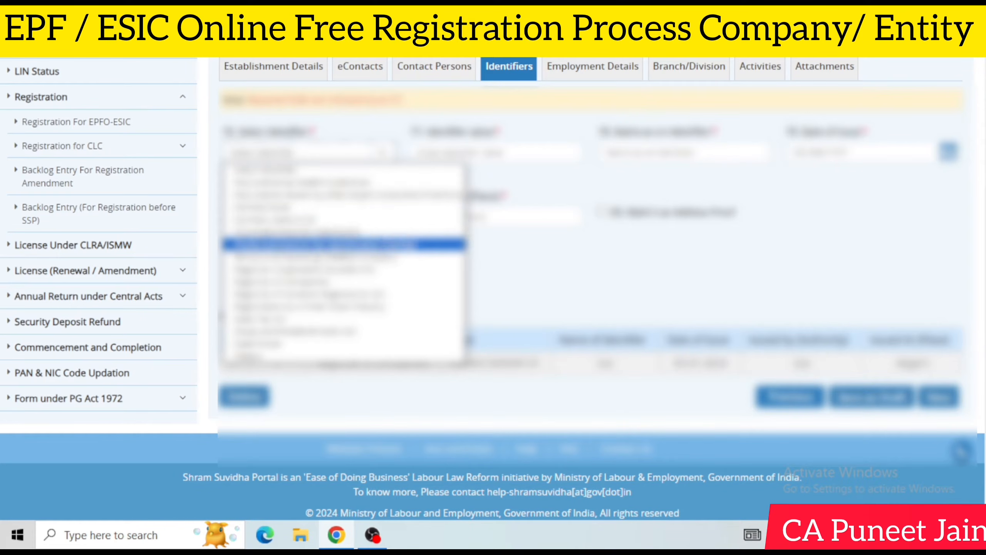
pyautogui.click(322, 220)
pyautogui.click(521, 160)
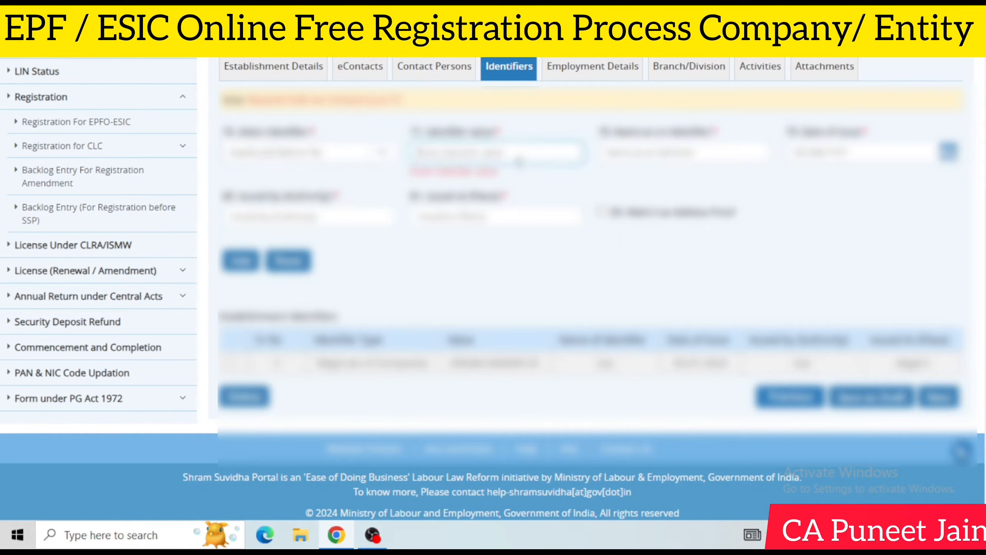
pyautogui.click(663, 159)
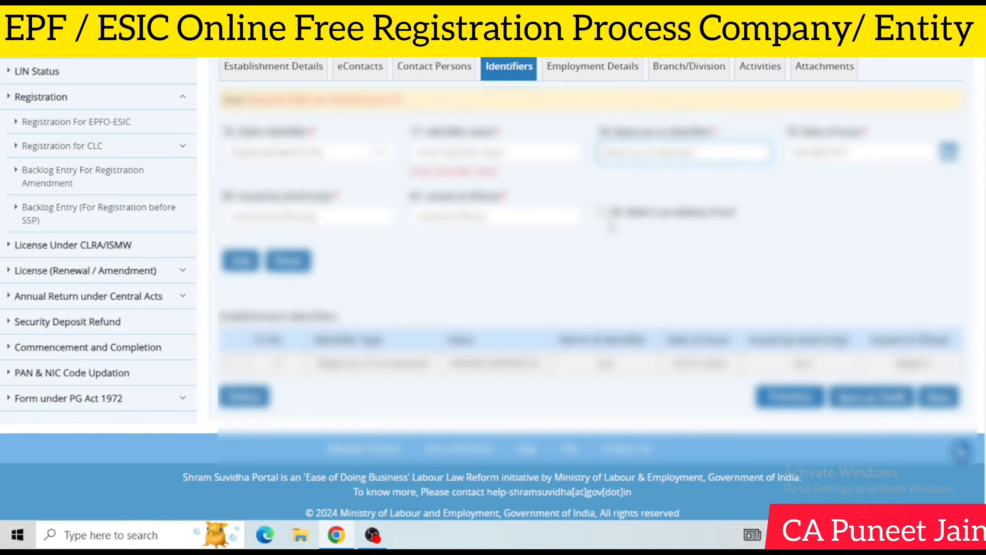
pyautogui.click(357, 164)
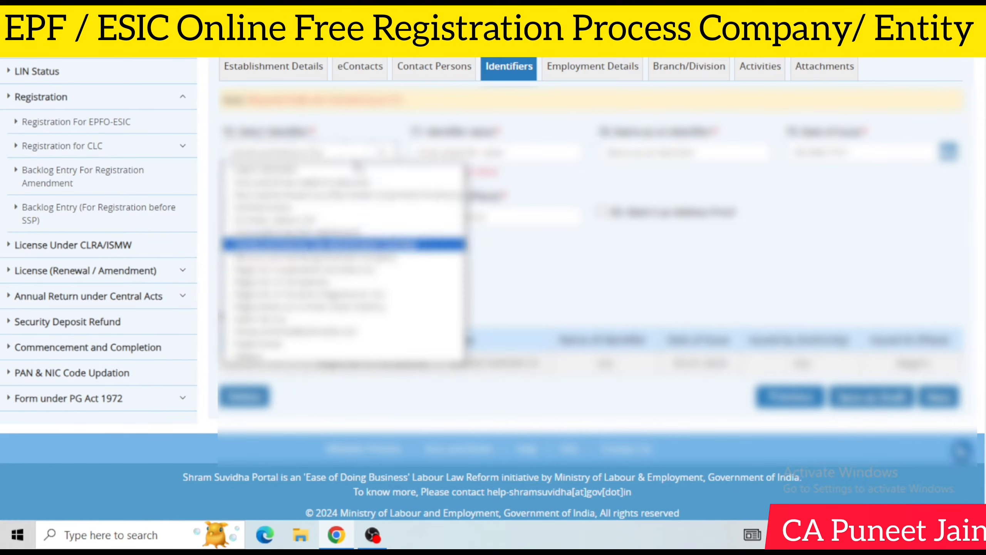
pyautogui.click(343, 173)
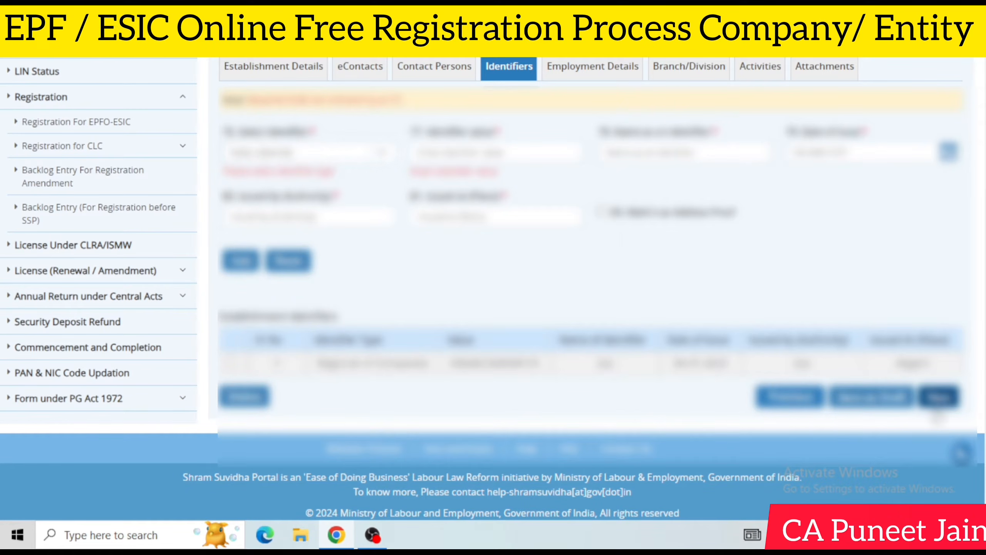
# Continue to the employment details and select Voluntary Coverage Application for whether the EPF and MP Act applies to the establishment.
pyautogui.click(940, 399)
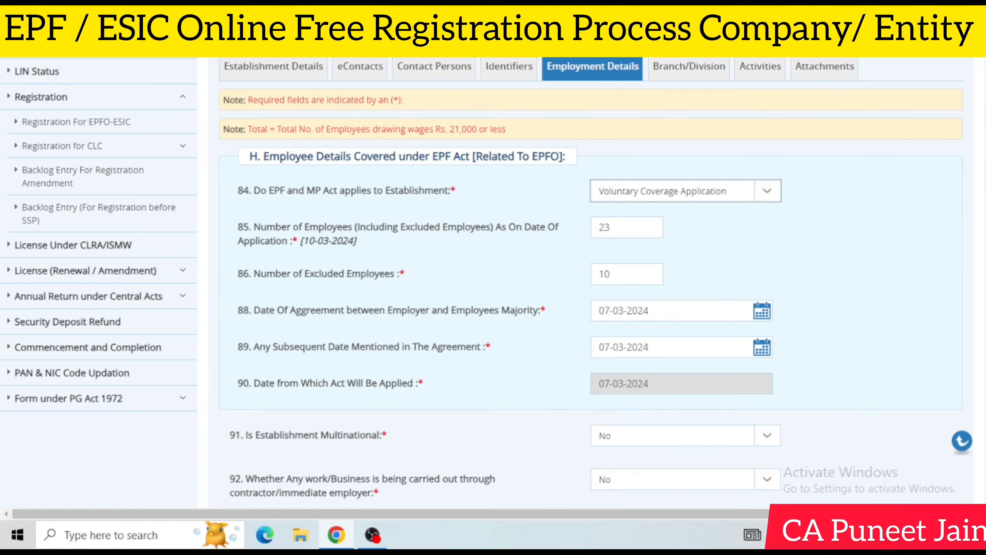
pyautogui.click(679, 185)
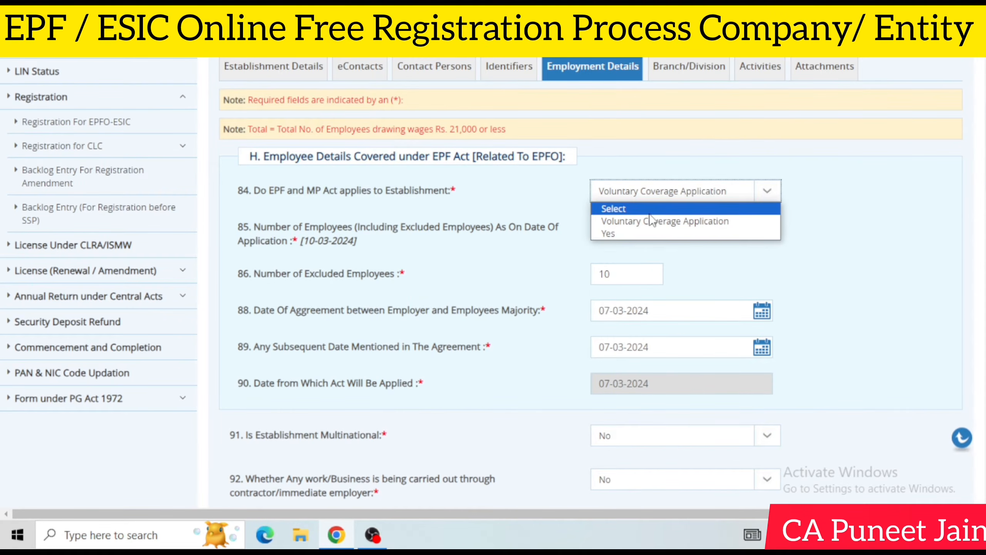
pyautogui.click(633, 222)
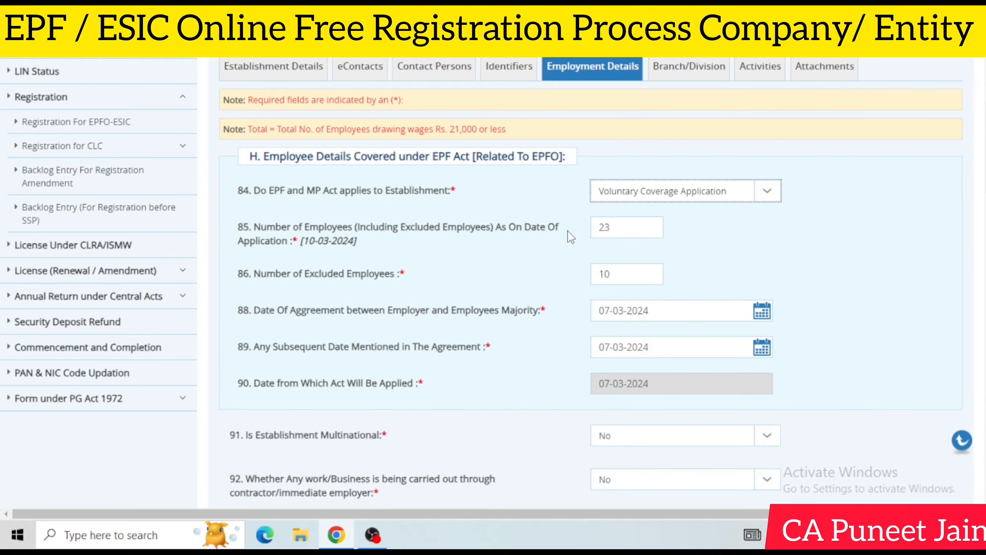
pyautogui.scroll(-2, 567, 229)
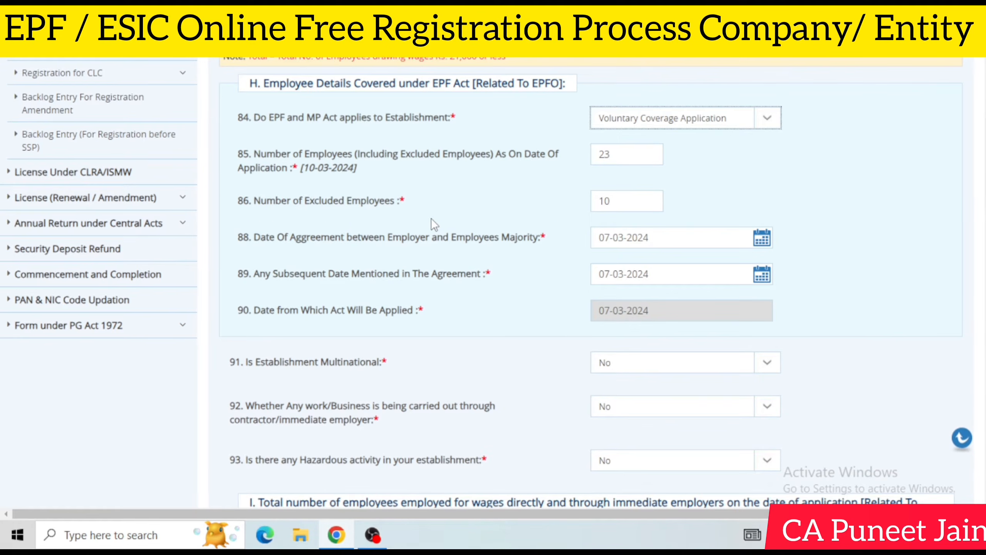
pyautogui.scroll(2, 432, 217)
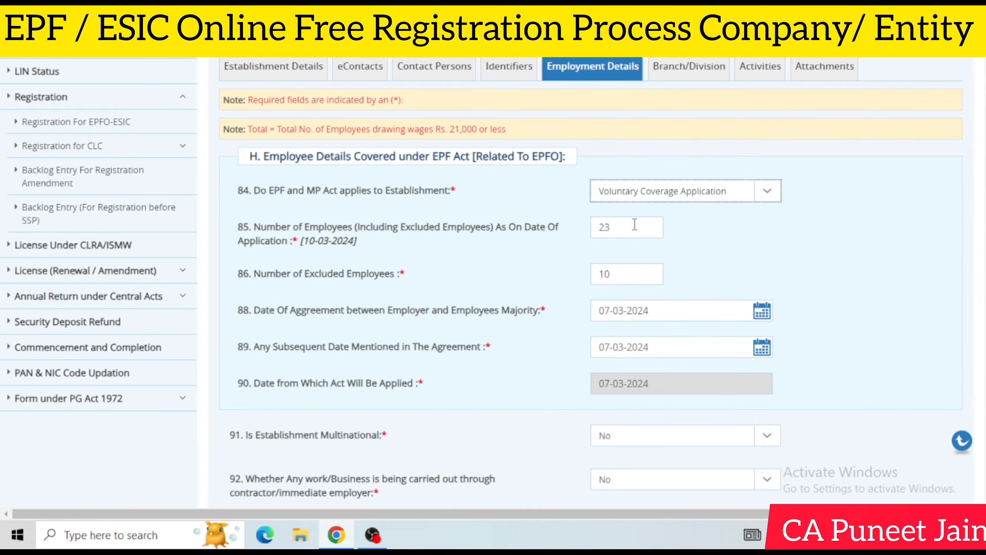
# Set the number of excluded employees to 11.
pyautogui.click(641, 276)
pyautogui.press('BackSpace')
pyautogui.write('1')
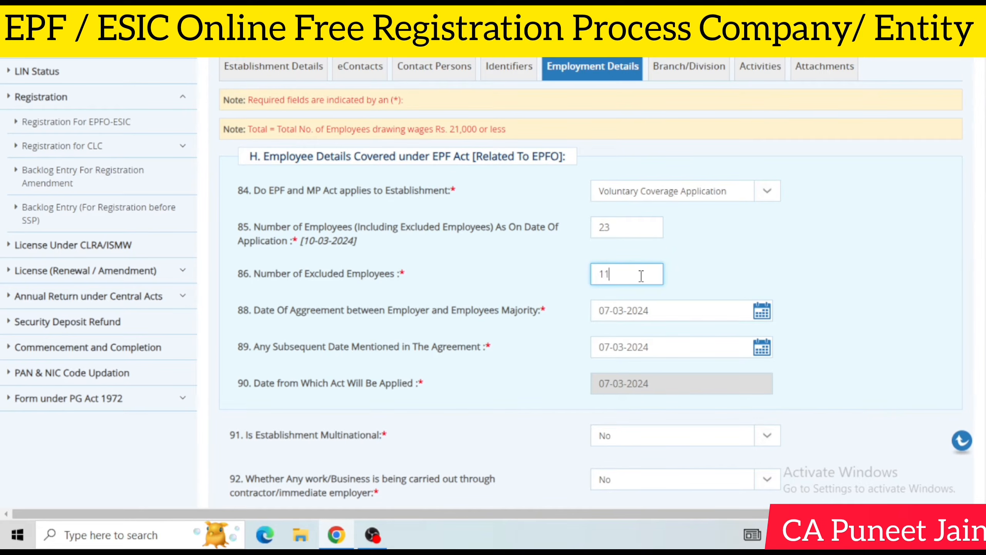
pyautogui.click(732, 232)
# Review the agreement dates, establishment questions, ESIC worker counts and the ownership options for the premises.
pyautogui.scroll(-2, 732, 233)
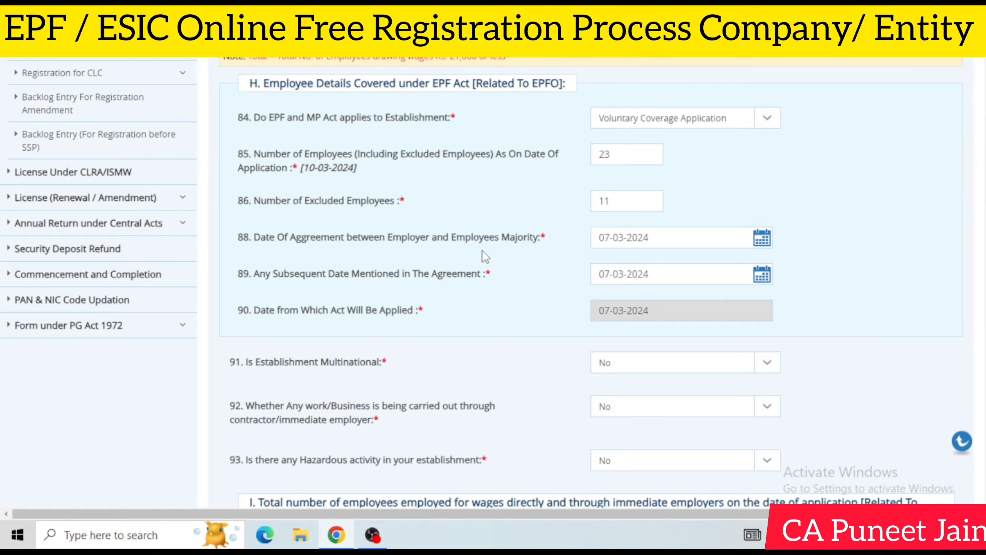
pyautogui.scroll(-2, 483, 250)
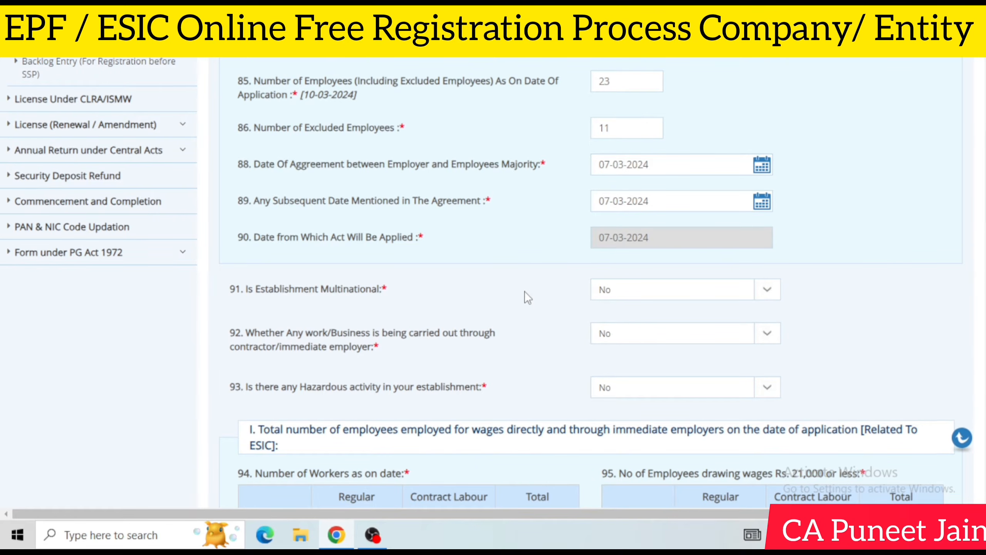
pyautogui.scroll(-2, 527, 297)
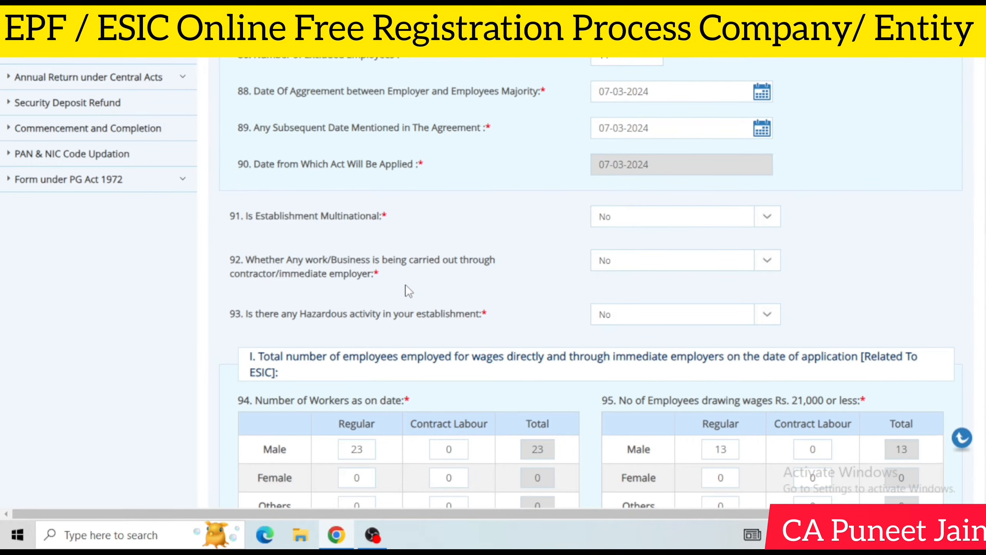
pyautogui.scroll(-2, 410, 285)
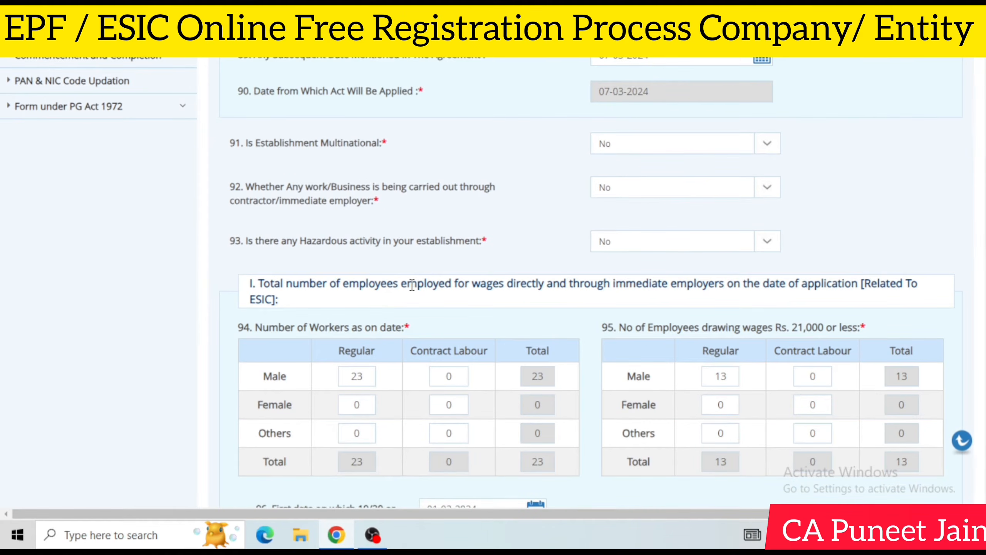
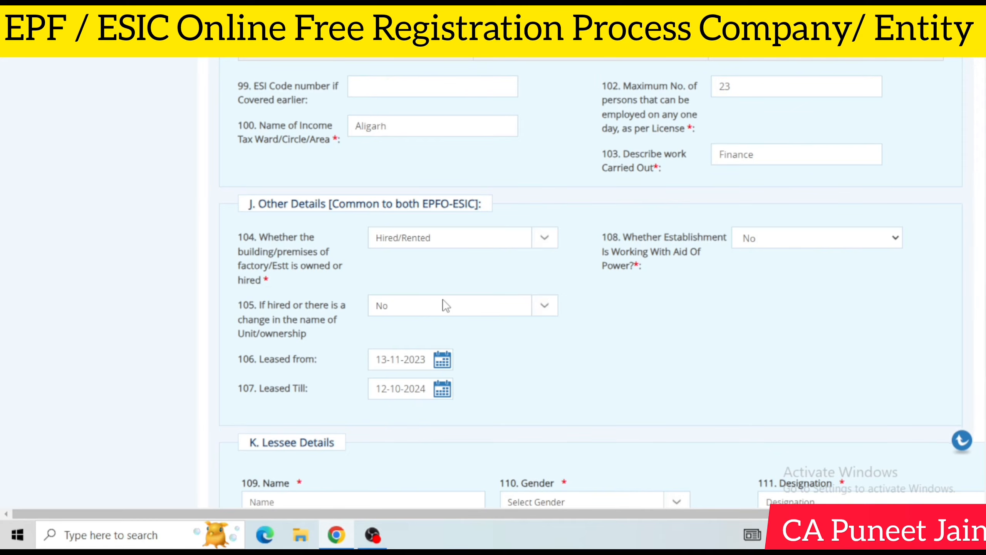
pyautogui.click(501, 243)
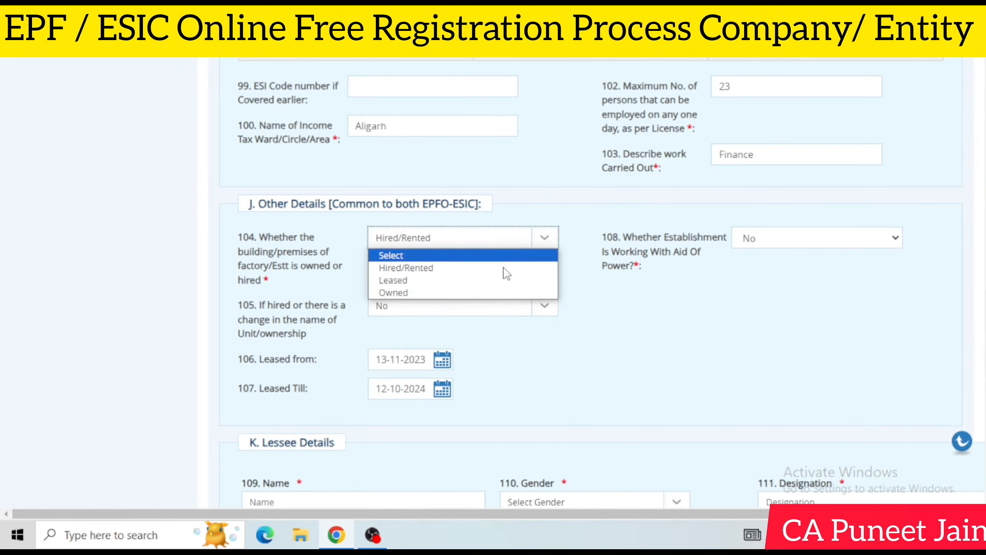
pyautogui.click(563, 364)
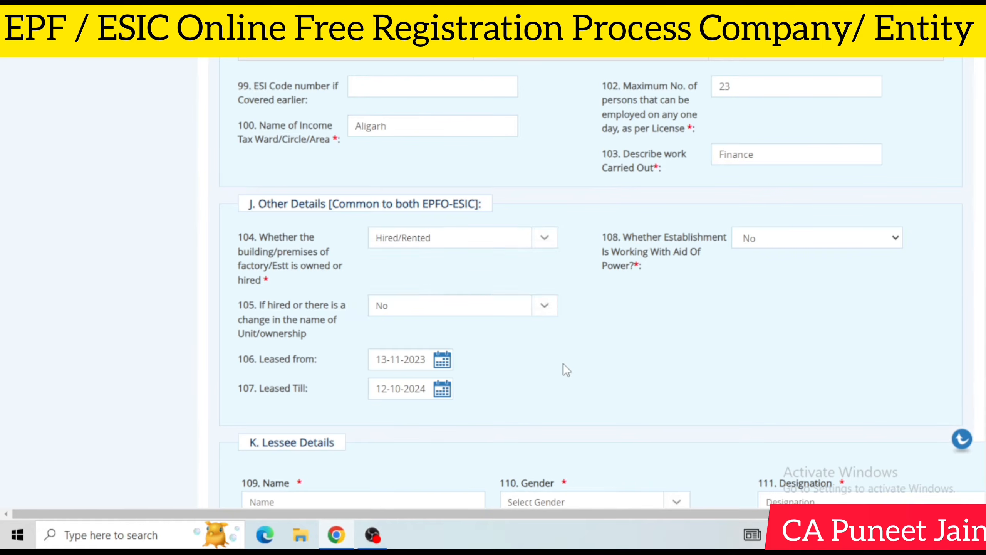
# Check the lease dates and the lessee details, and continue to the branch/division section.
pyautogui.scroll(-2, 564, 365)
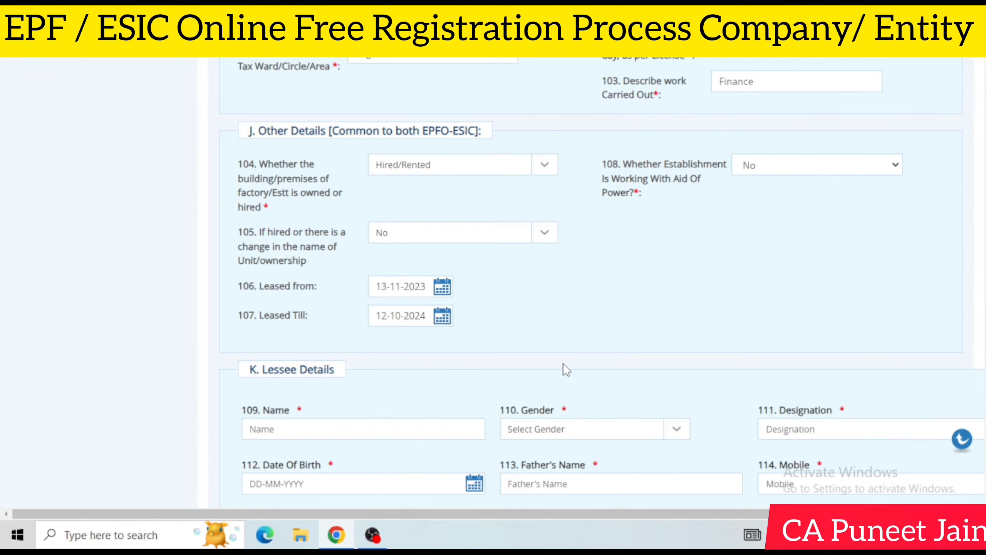
pyautogui.scroll(-2, 598, 344)
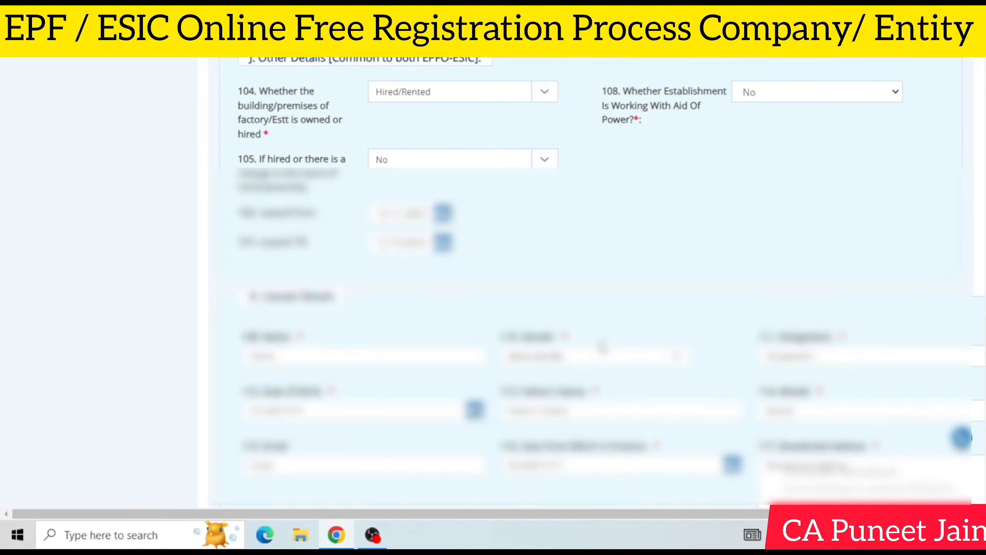
pyautogui.scroll(-8, 599, 344)
pyautogui.scroll(-3, 683, 302)
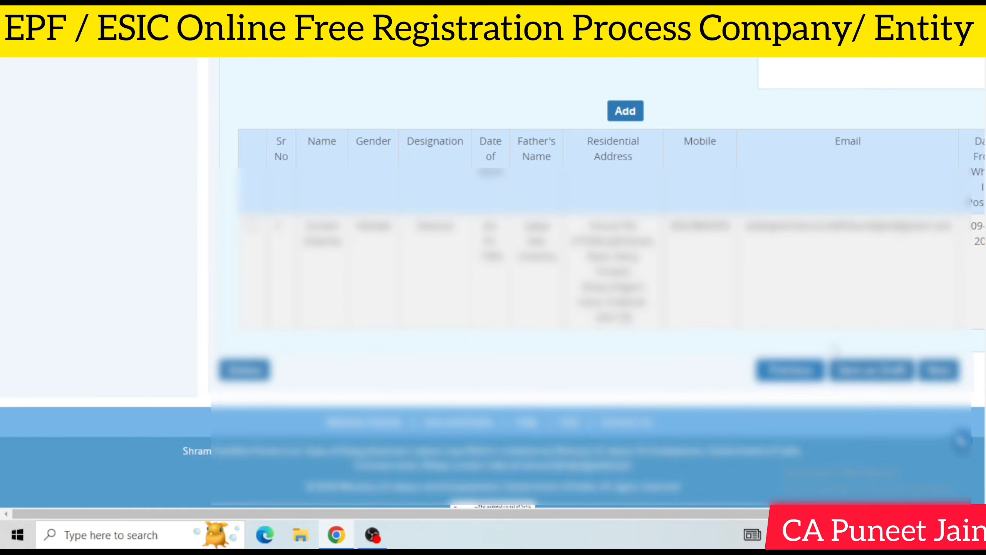
pyautogui.click(941, 371)
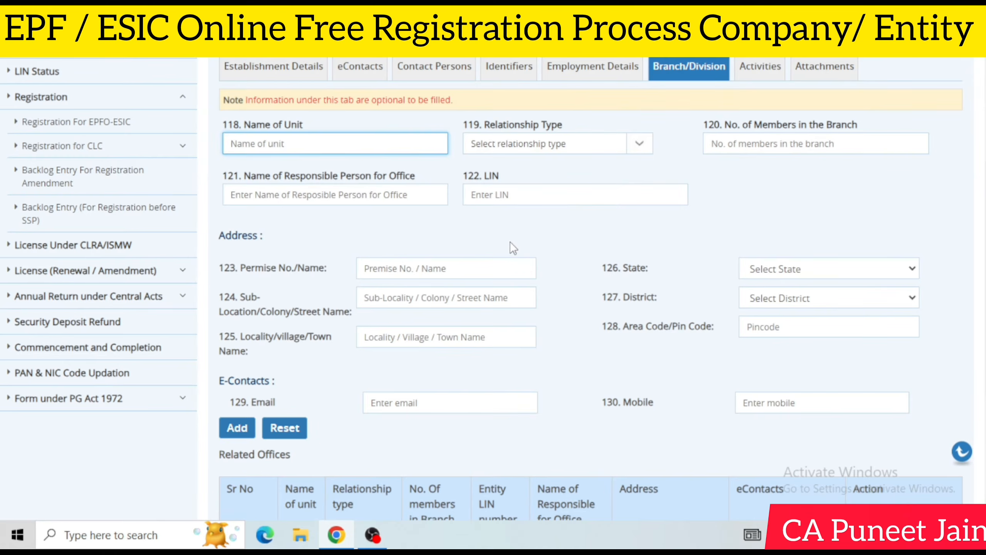
# Leave the optional branch/division details blank and continue to the activities section.
pyautogui.scroll(2, 510, 241)
pyautogui.scroll(-2, 511, 242)
pyautogui.scroll(-2, 524, 222)
pyautogui.scroll(-5, 524, 222)
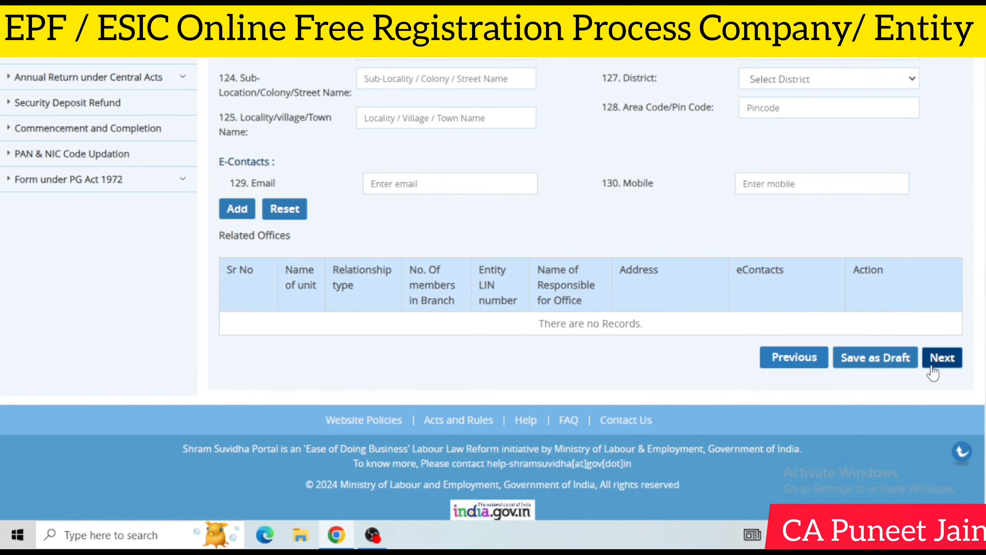
pyautogui.click(943, 358)
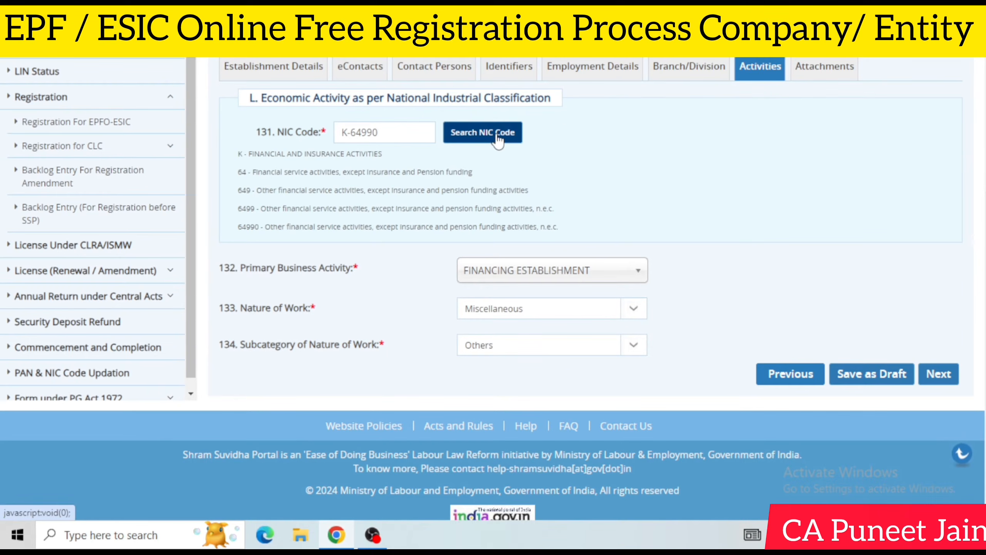
# Start a NIC code search with section I - Accomodation and Food Service Activities and division 55 - Accommodation.
pyautogui.click(470, 132)
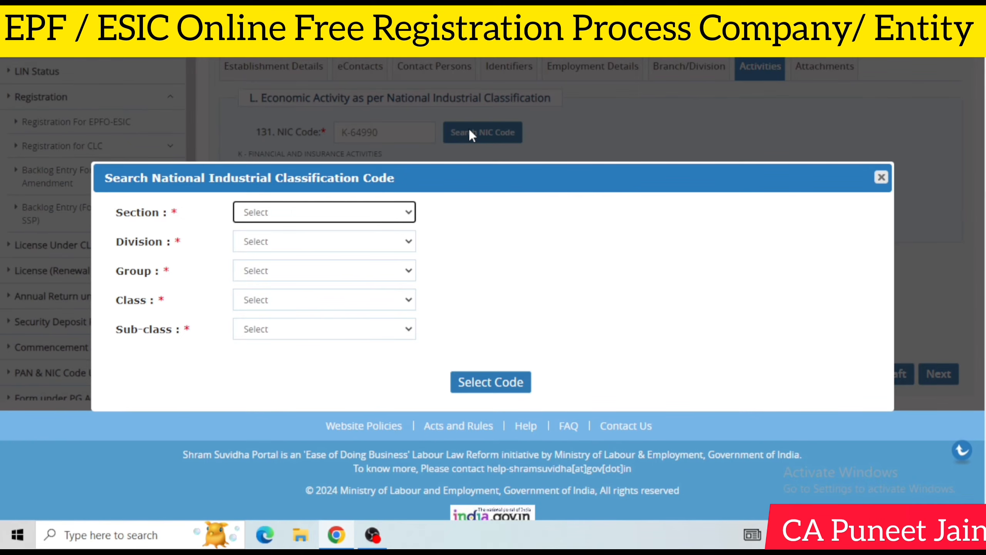
pyautogui.click(298, 213)
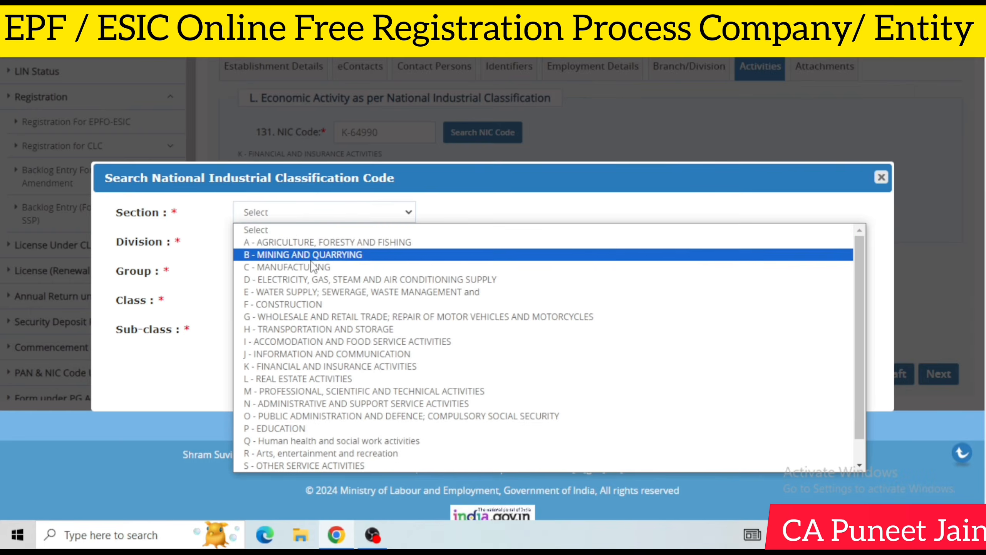
pyautogui.click(338, 316)
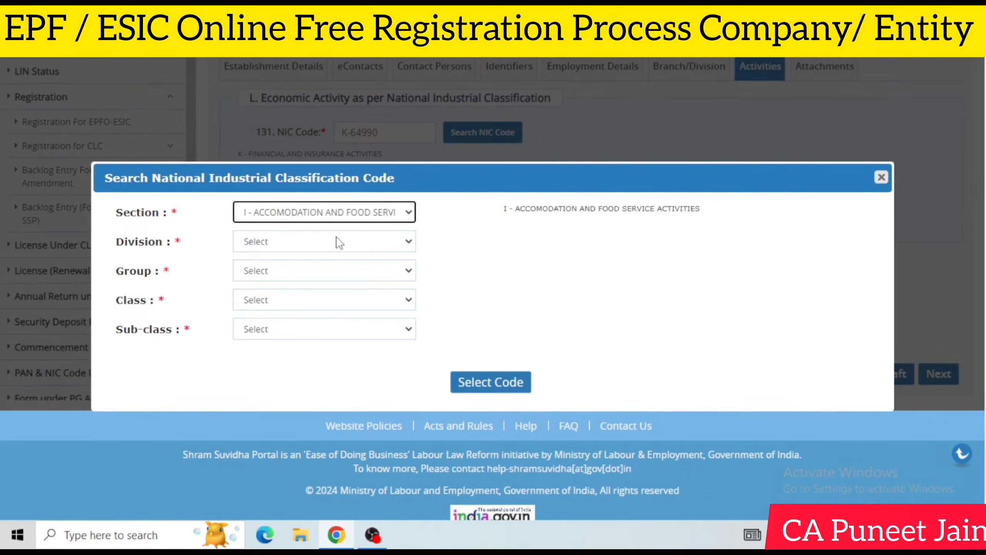
pyautogui.click(337, 242)
pyautogui.click(297, 272)
# Choose group 551, class 5510 and sub-class 55101 in the NIC code search, and close it without applying the code.
pyautogui.click(302, 271)
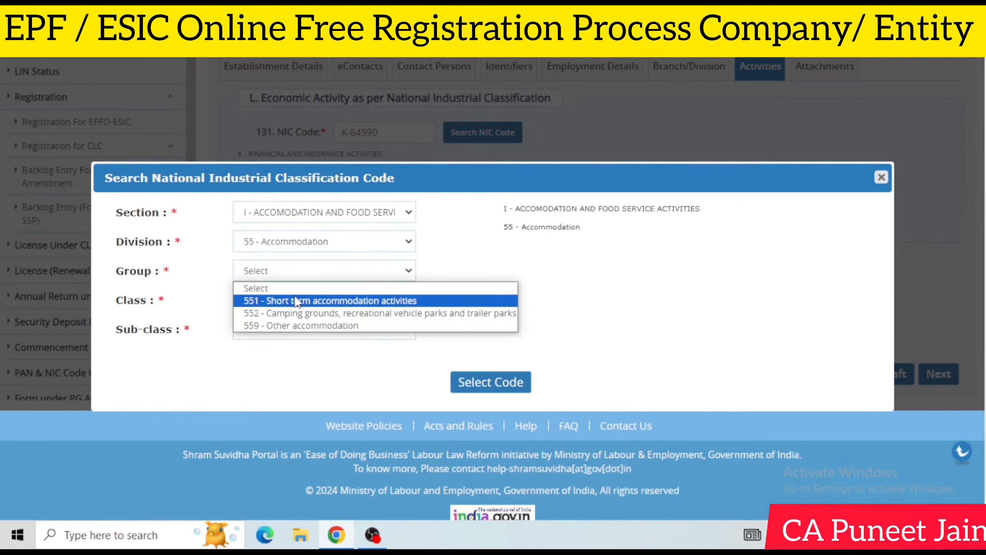
pyautogui.click(294, 297)
pyautogui.click(310, 301)
pyautogui.click(310, 325)
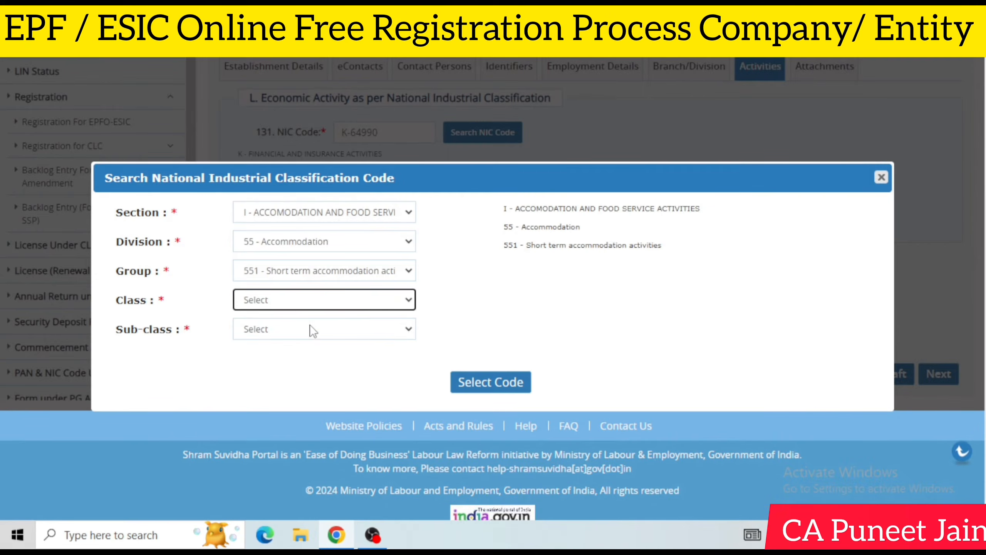
pyautogui.click(311, 304)
pyautogui.click(307, 333)
pyautogui.click(307, 333)
pyautogui.click(308, 357)
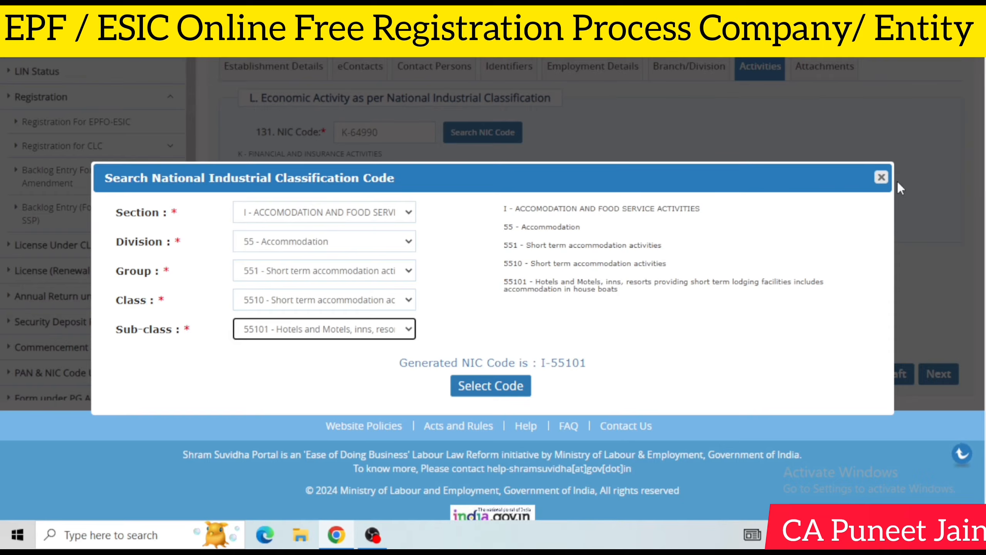
pyautogui.click(881, 177)
# Check the primary business activity and nature of work, and continue to the attachments section.
pyautogui.scroll(-1, 421, 238)
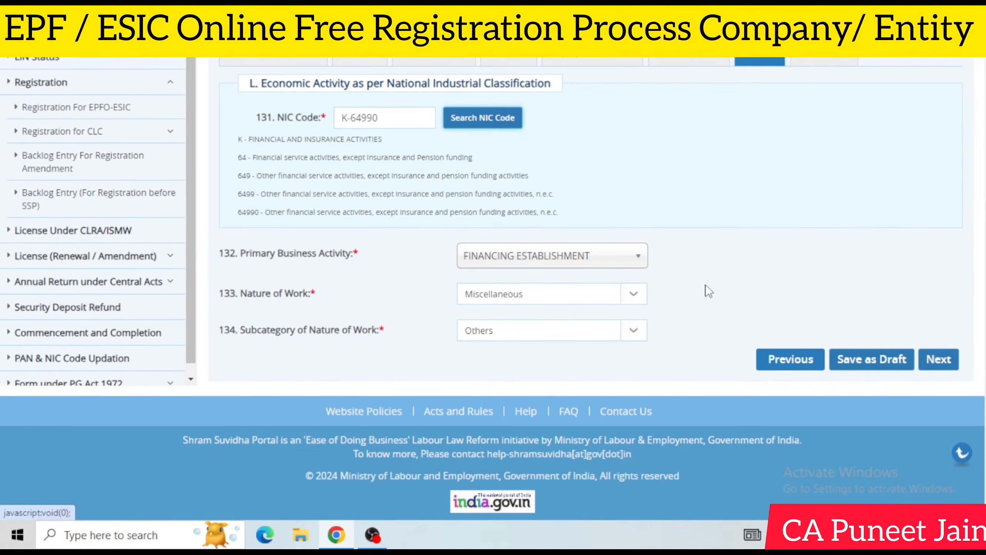
pyautogui.click(939, 365)
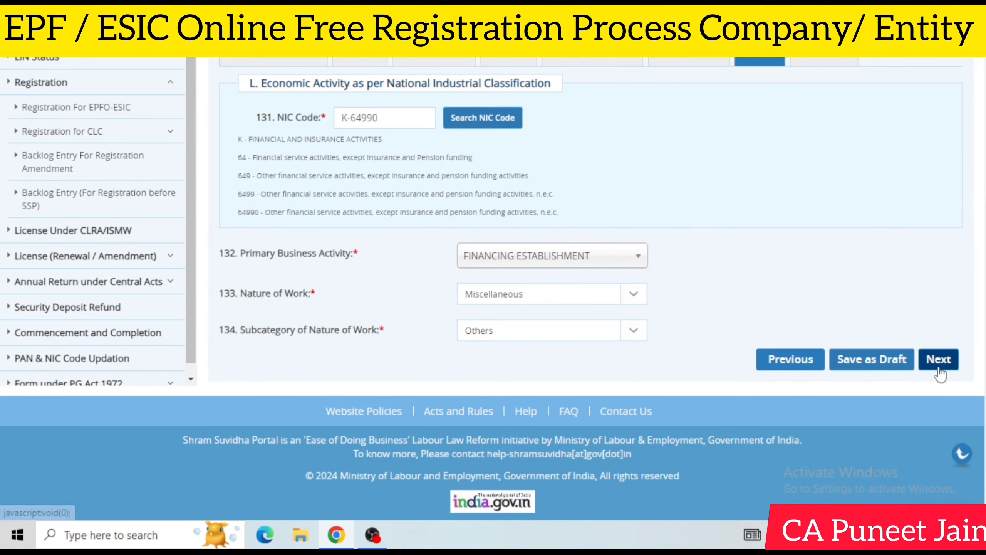
pyautogui.scroll(-2, 615, 304)
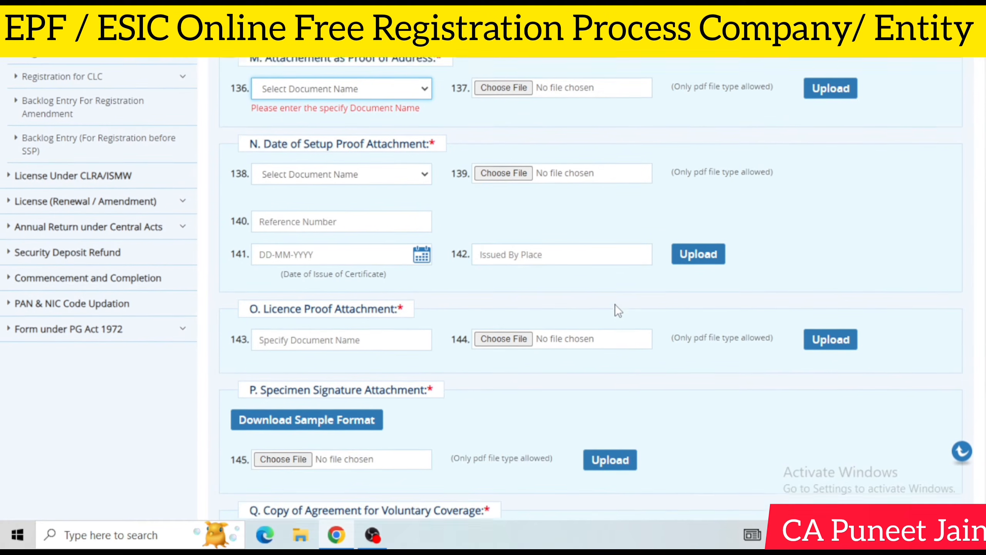
# Look through the document types accepted as proof of address and as date of setup proof.
pyautogui.click(363, 87)
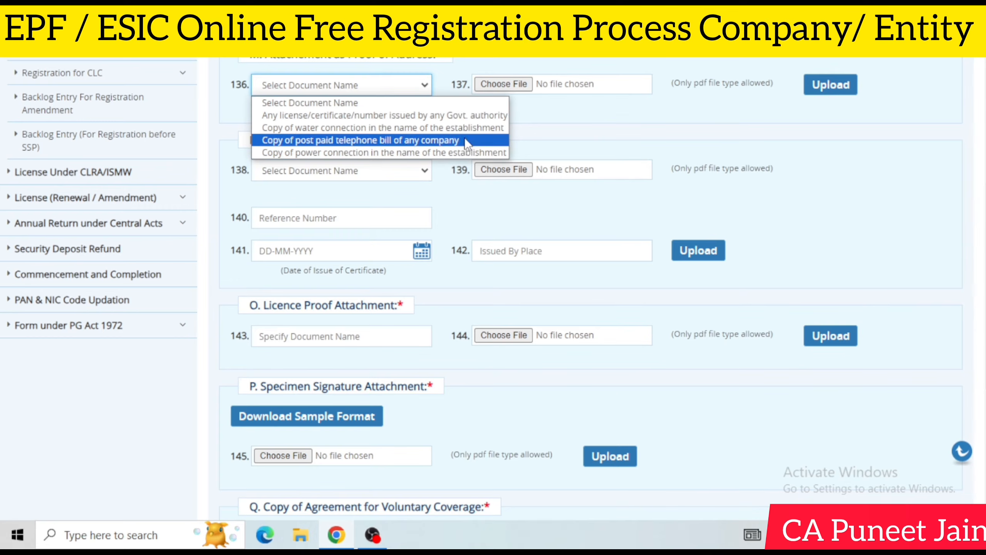
pyautogui.click(504, 117)
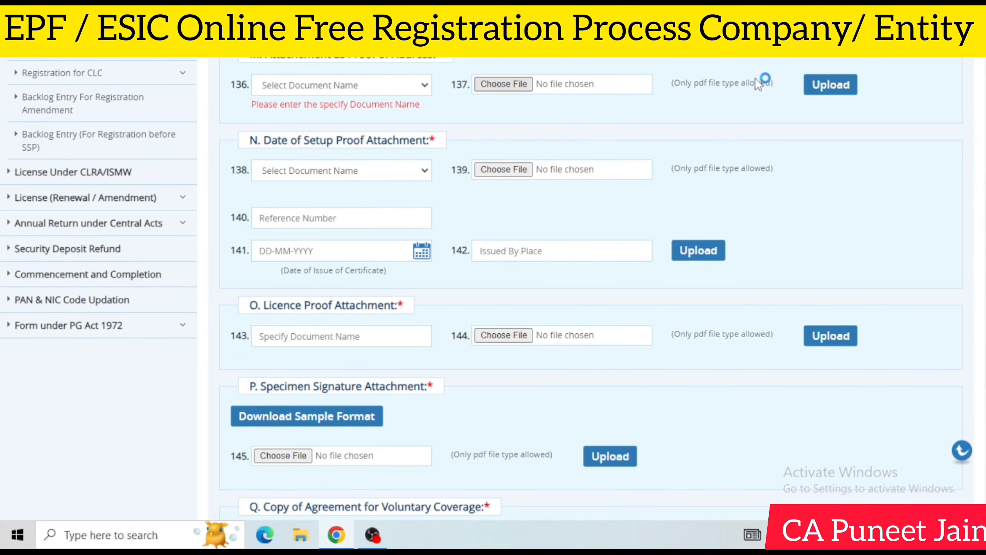
pyautogui.click(483, 14)
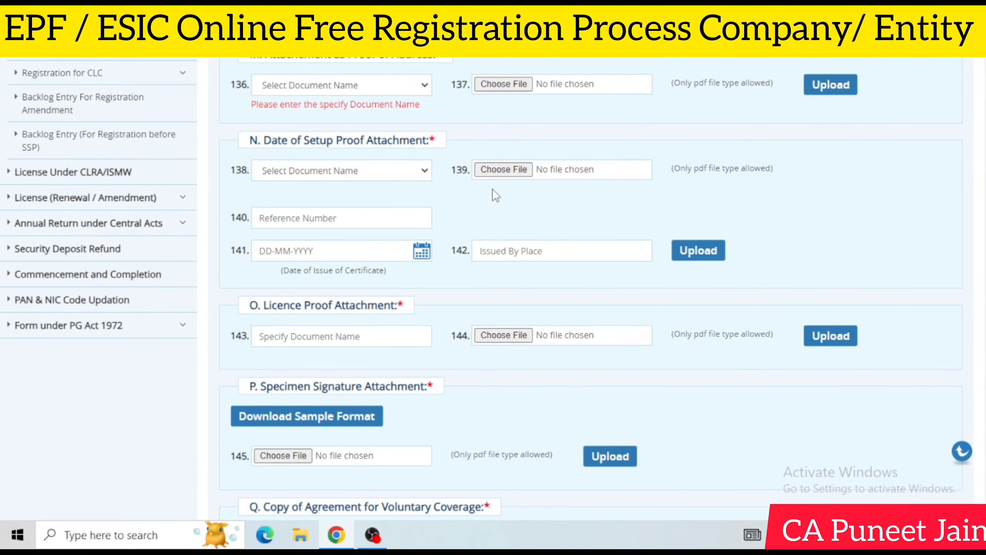
pyautogui.click(341, 171)
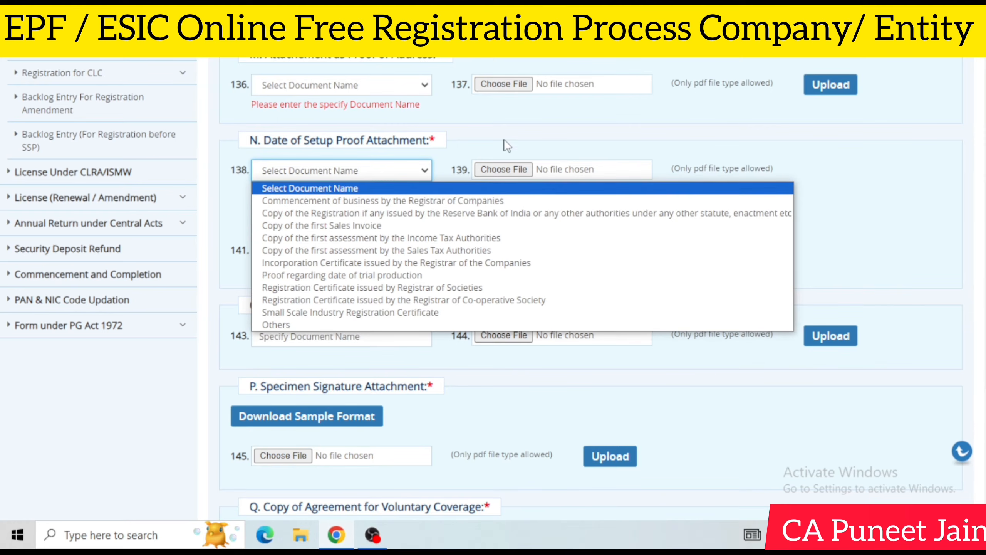
pyautogui.click(546, 130)
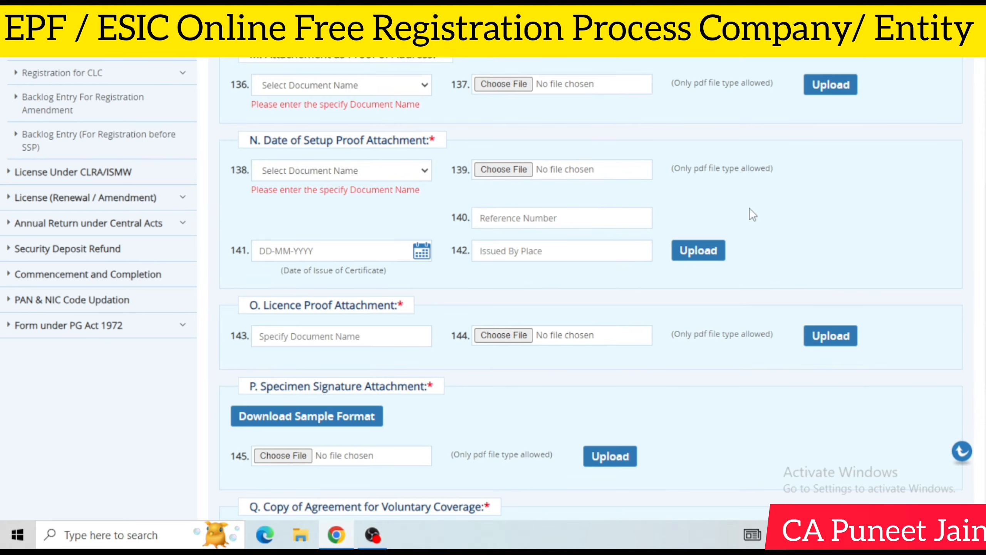
# Download the specimen signature sample format to the Desktop and the sample format for the voluntary coverage agreement.
pyautogui.scroll(-1, 481, 289)
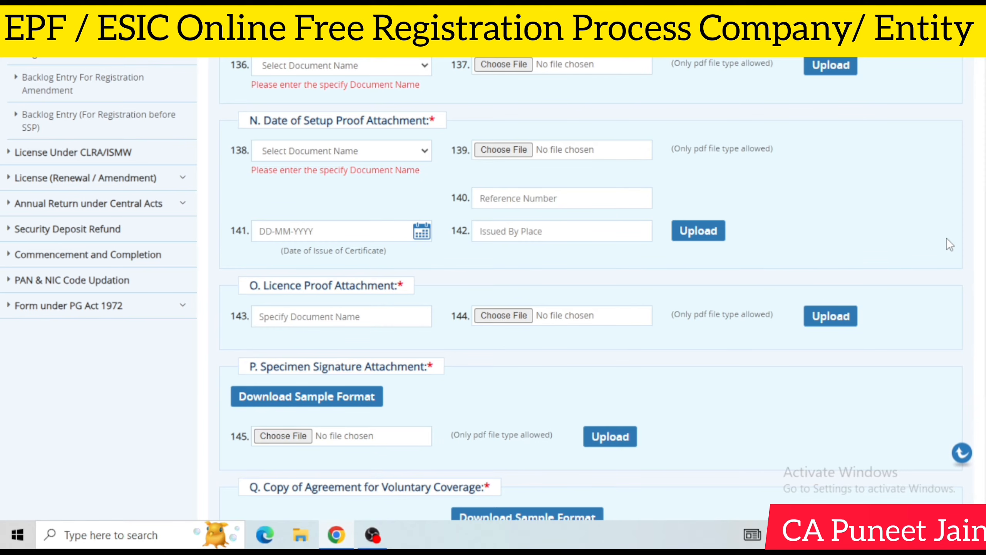
pyautogui.scroll(-2, 778, 204)
pyautogui.scroll(2, 535, 136)
pyautogui.scroll(-4, 535, 136)
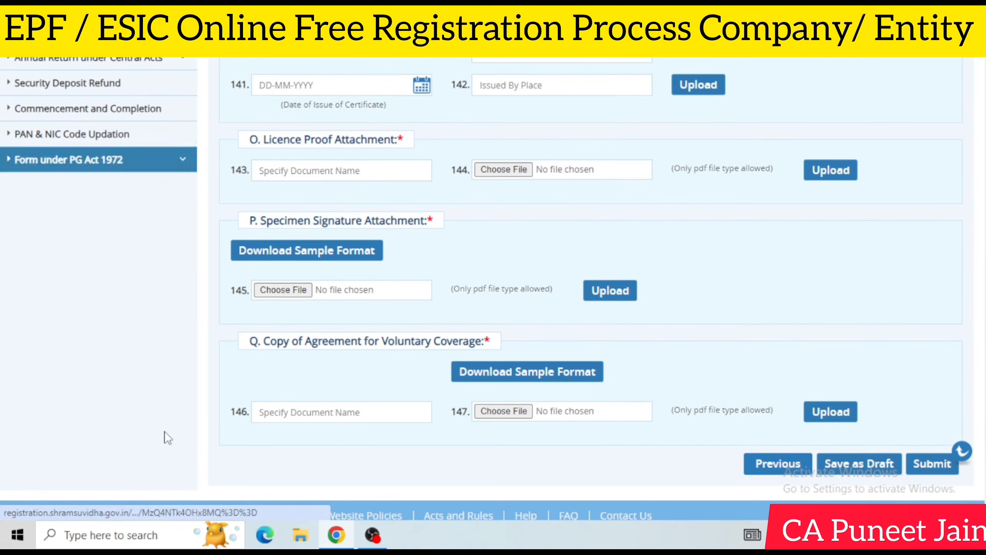
pyautogui.click(321, 260)
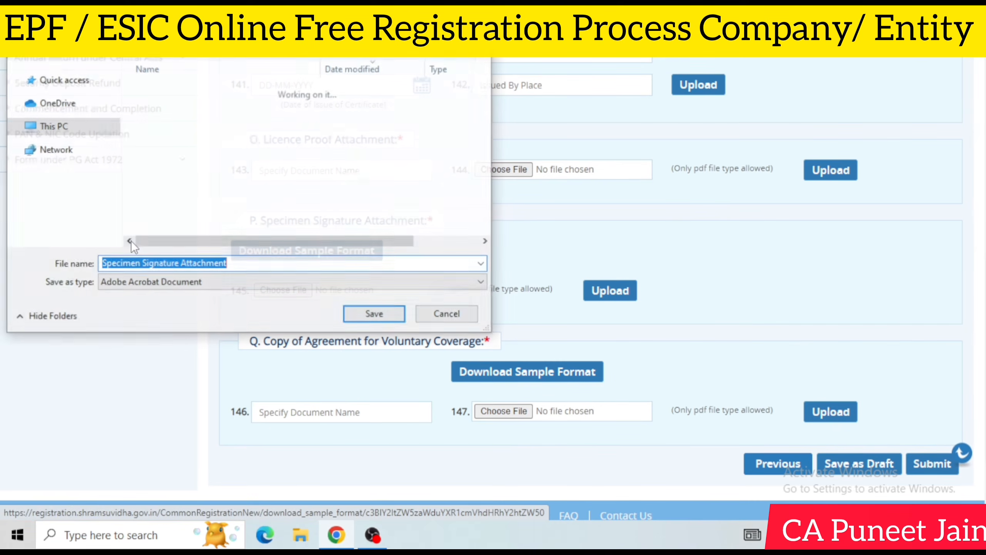
pyautogui.click(73, 111)
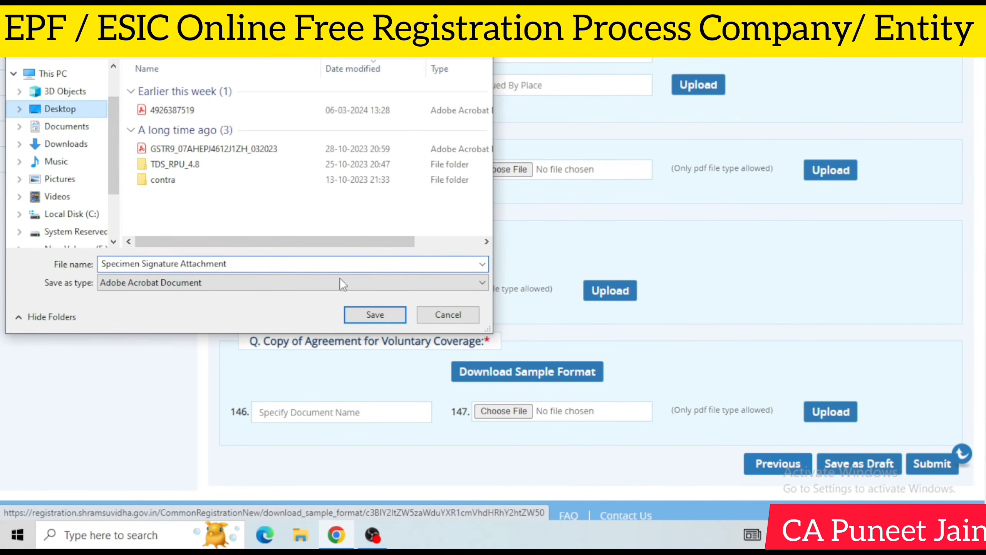
pyautogui.click(350, 313)
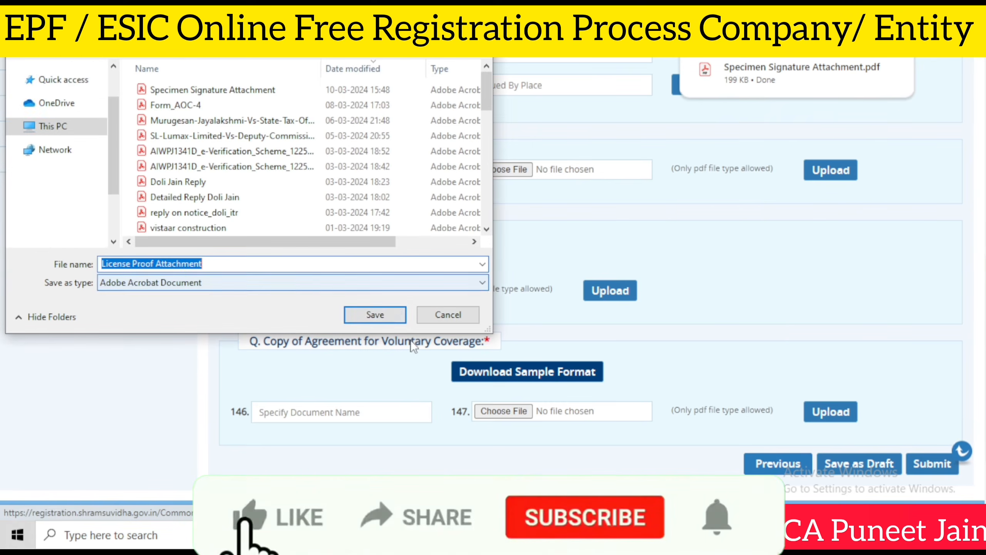
pyautogui.click(385, 316)
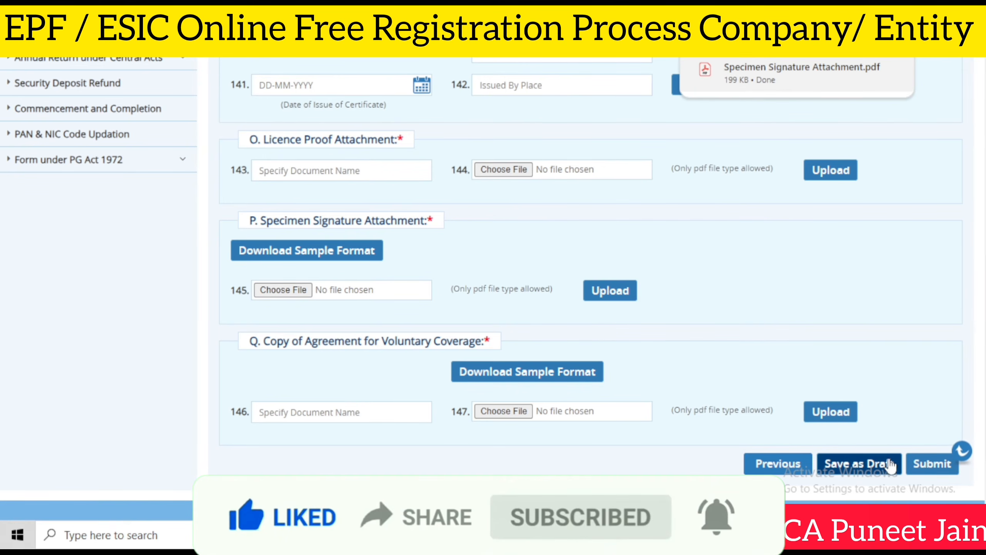
pyautogui.scroll(5, 399, 244)
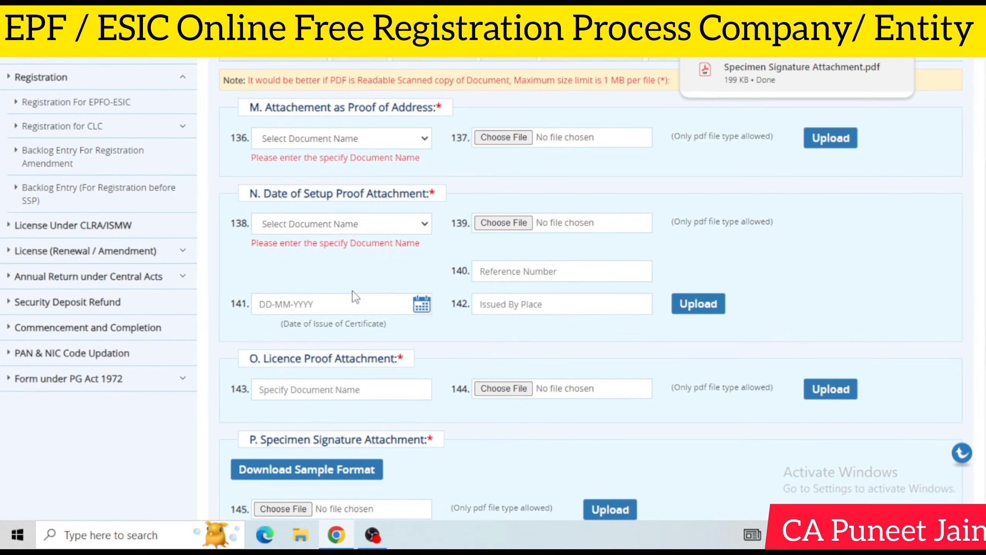
pyautogui.click(354, 384)
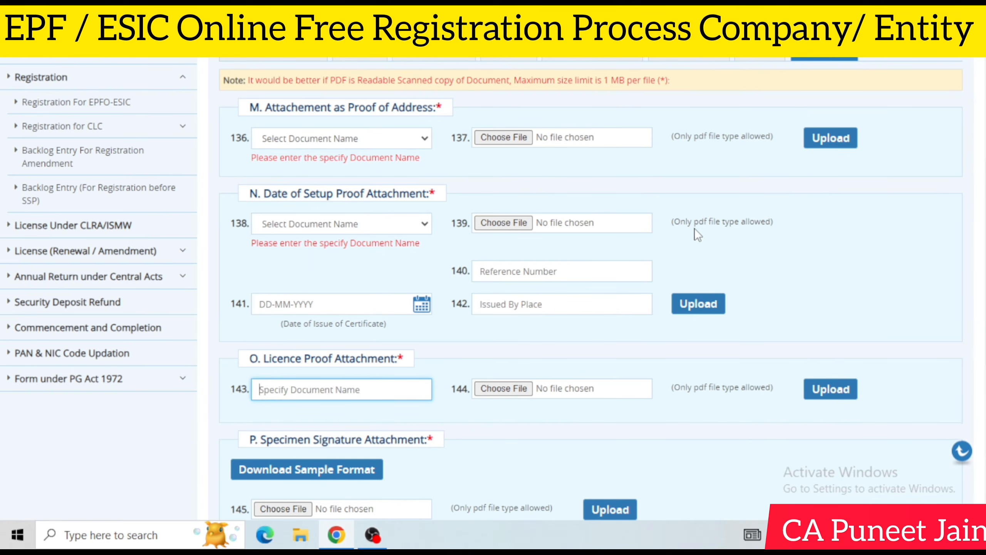
pyautogui.scroll(-5, 307, 272)
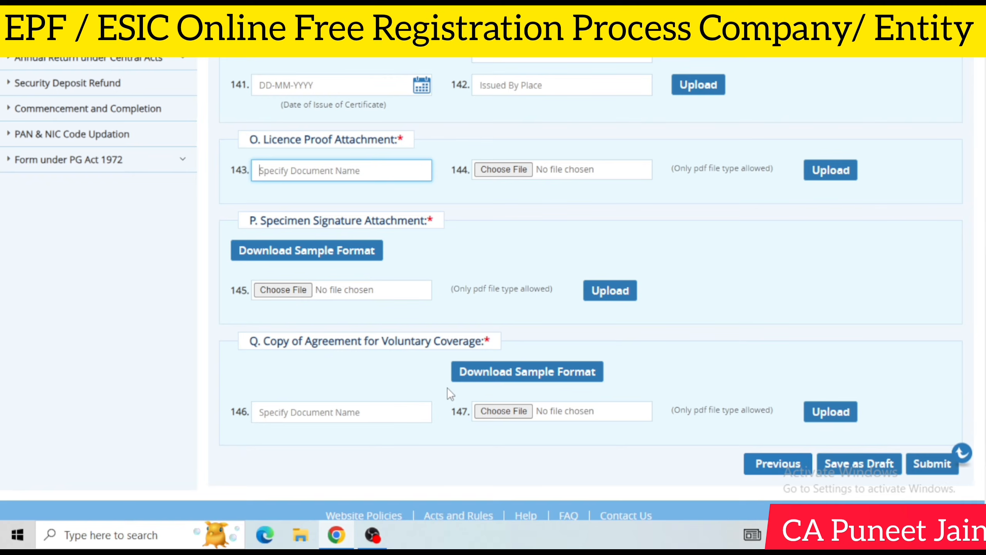
pyautogui.click(372, 535)
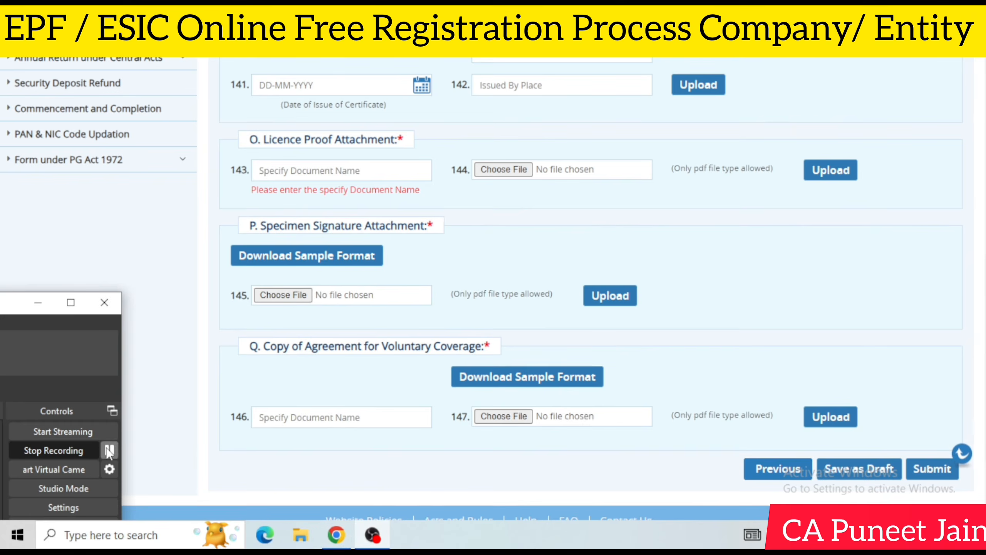
pyautogui.click(110, 450)
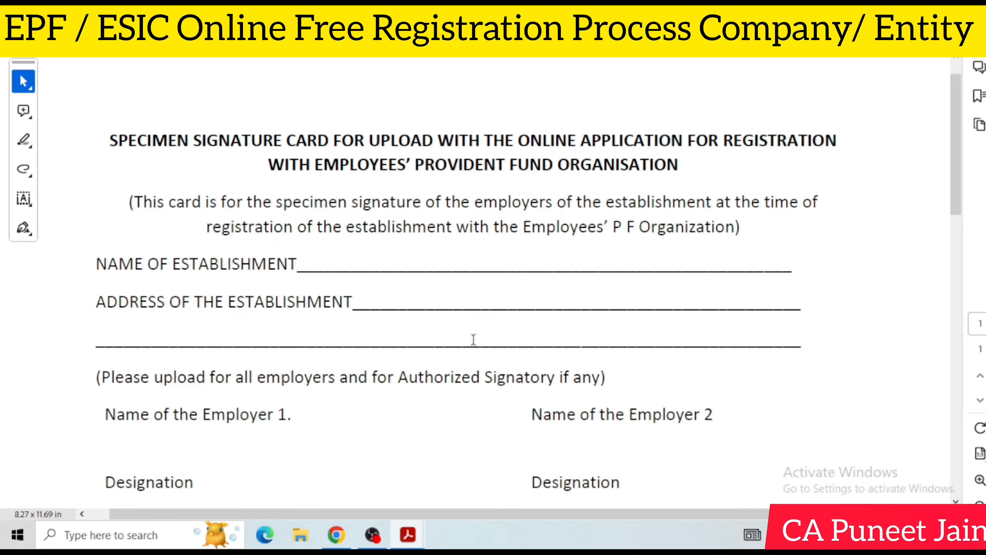
# Read through the specimen signature card, from the establishment details and employer signature blocks to the P F office section.
pyautogui.scroll(-2, 470, 335)
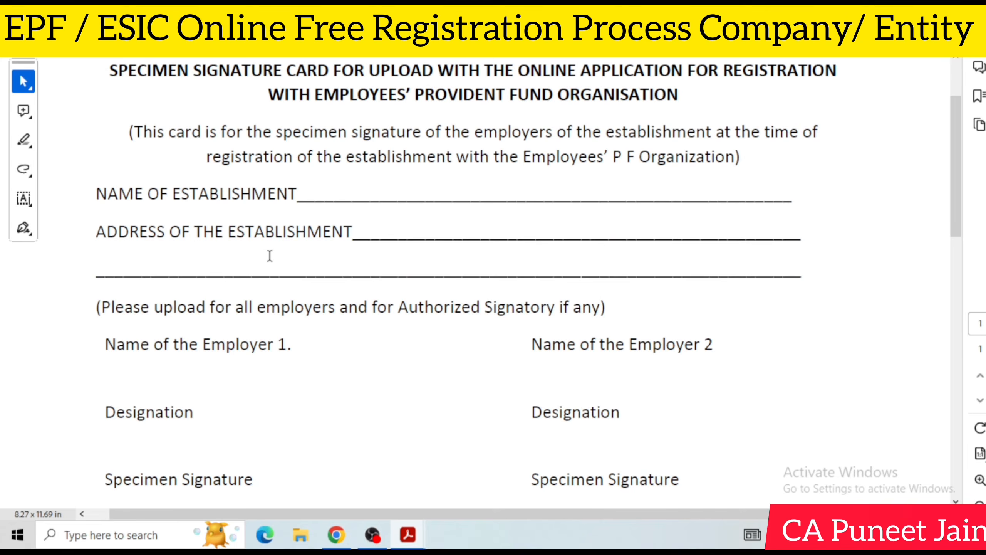
pyautogui.scroll(-3, 273, 257)
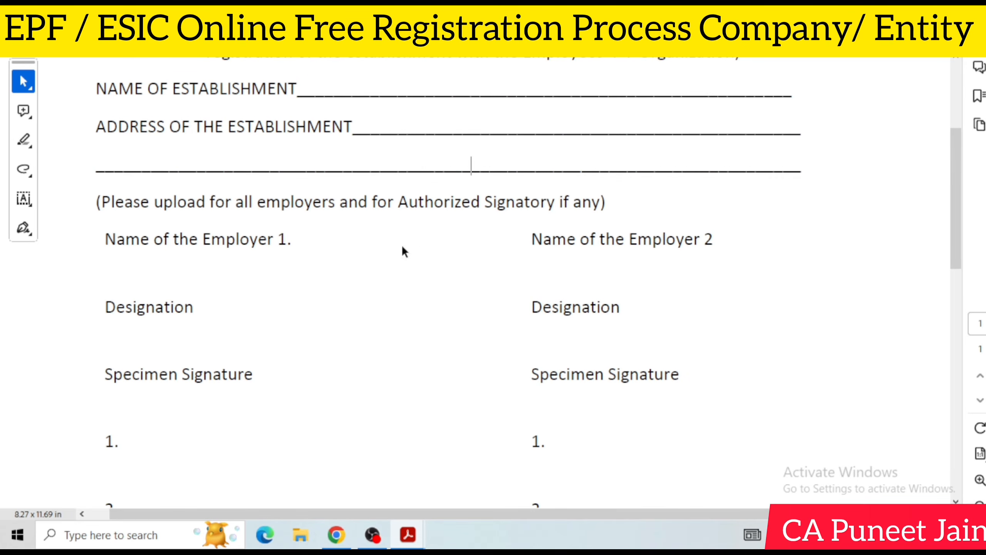
pyautogui.scroll(-1, 403, 247)
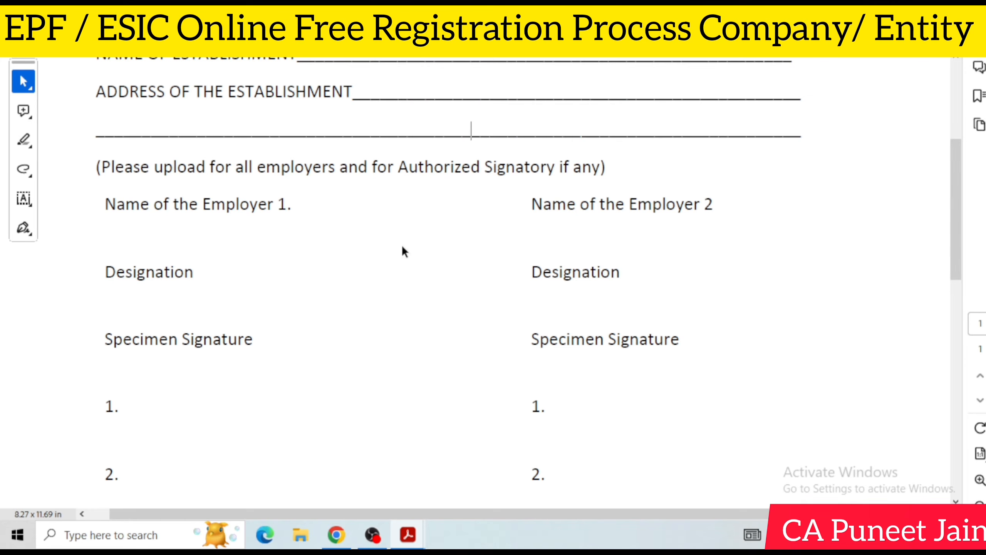
pyautogui.scroll(-5, 402, 247)
pyautogui.scroll(-3, 403, 251)
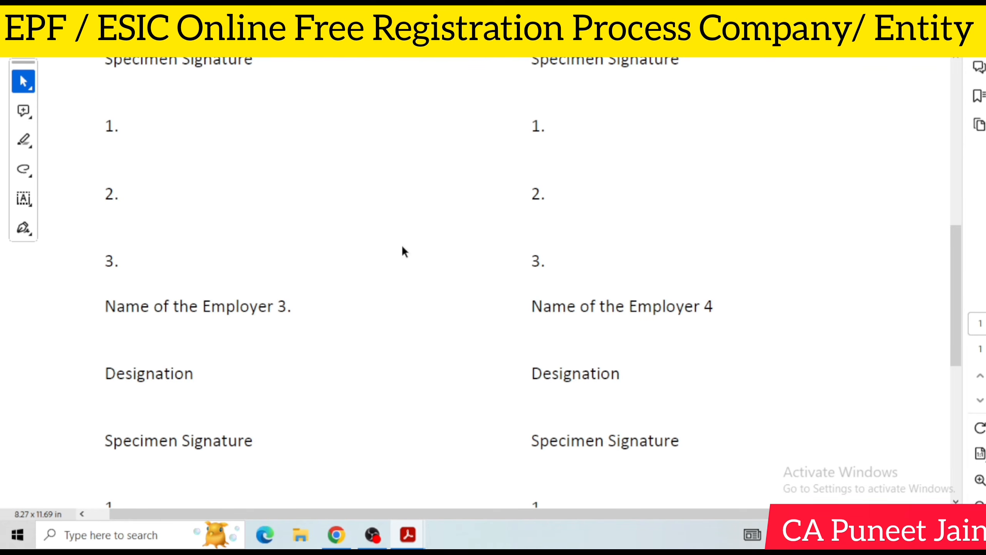
pyautogui.scroll(-4, 404, 249)
pyautogui.scroll(-4, 503, 276)
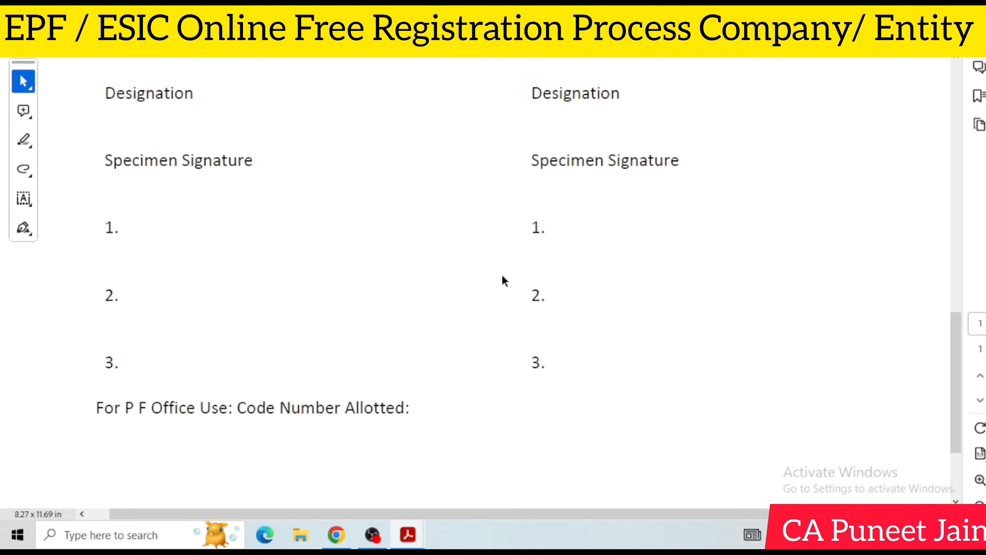
pyautogui.scroll(-4, 502, 273)
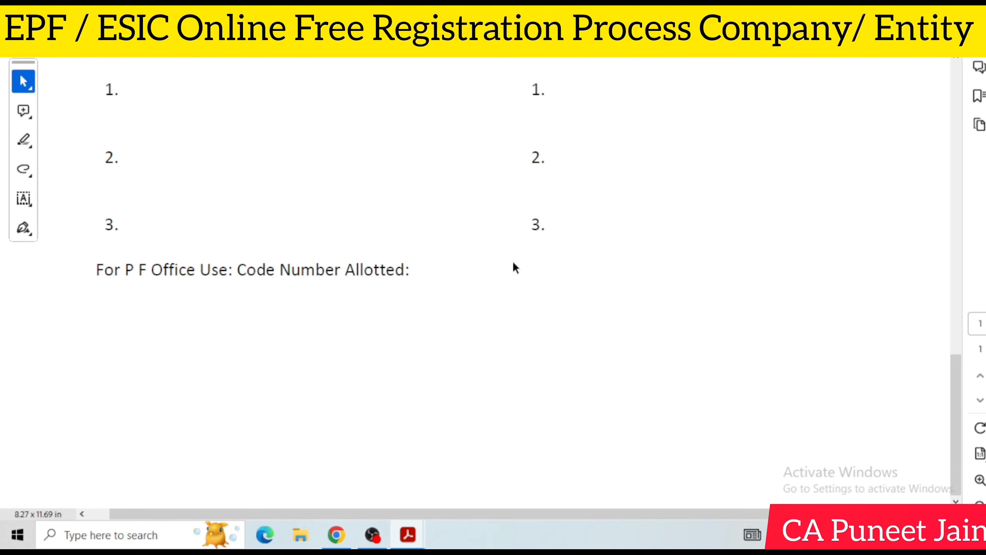